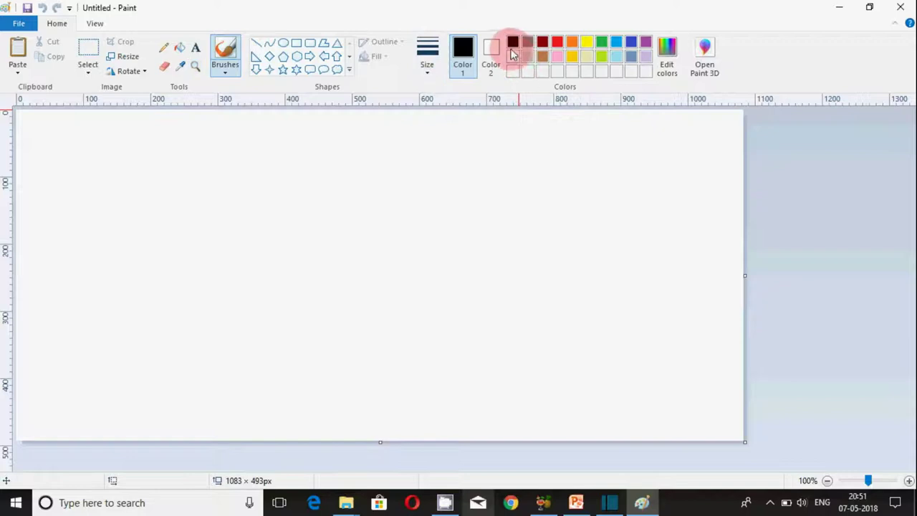
Fill the blank canvas with yellow.
click(179, 46)
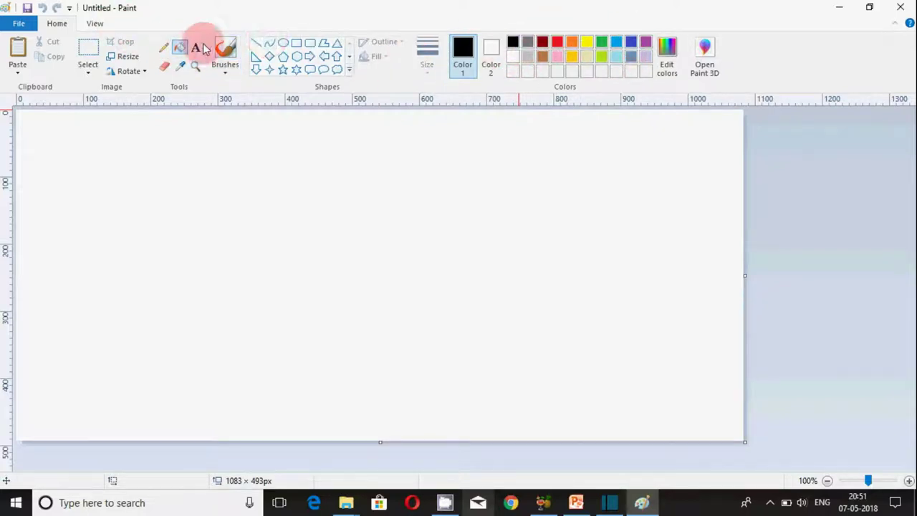
click(587, 43)
click(401, 208)
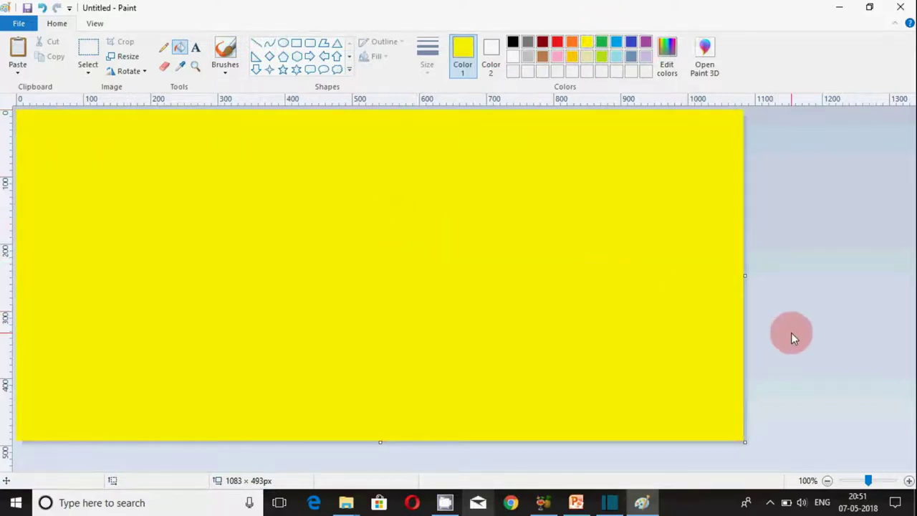
Draw a five-point star about 225 × 188 px in the canvas's upper-left area with a red outline.
click(350, 75)
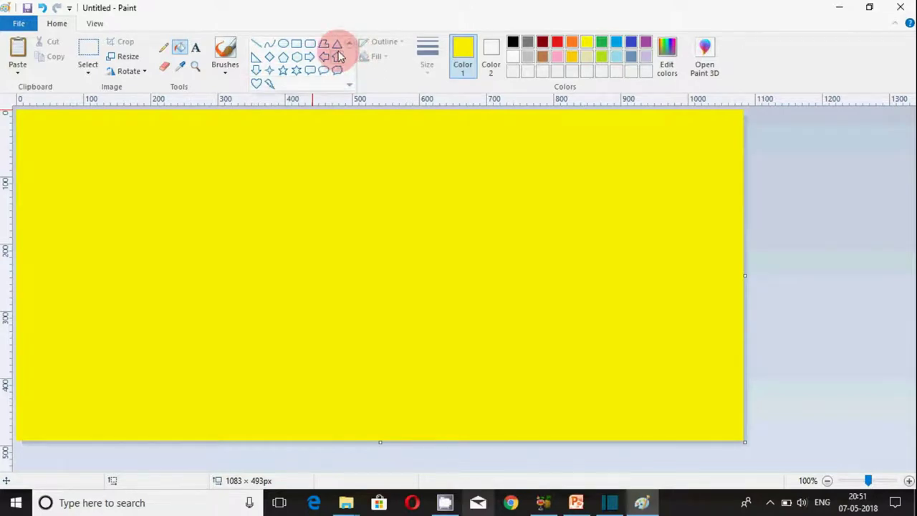
click(284, 72)
drag(153, 158, 304, 283)
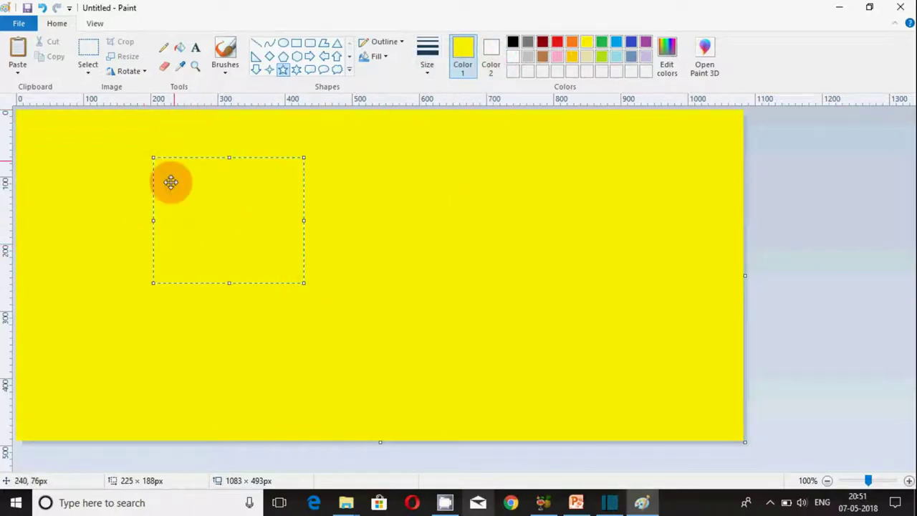
click(561, 43)
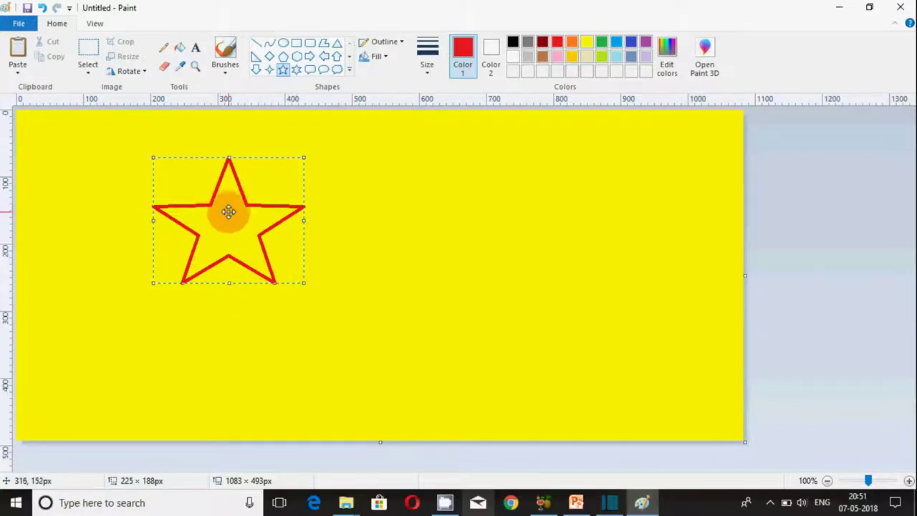
Move the star slightly toward the canvas centre and enlarge it to about 373 × 348 px.
drag(225, 219, 282, 231)
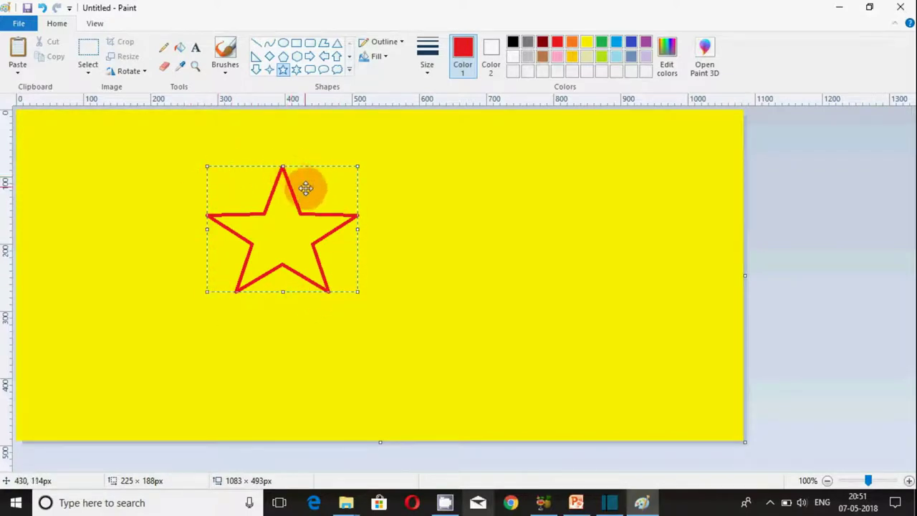
drag(283, 166, 276, 136)
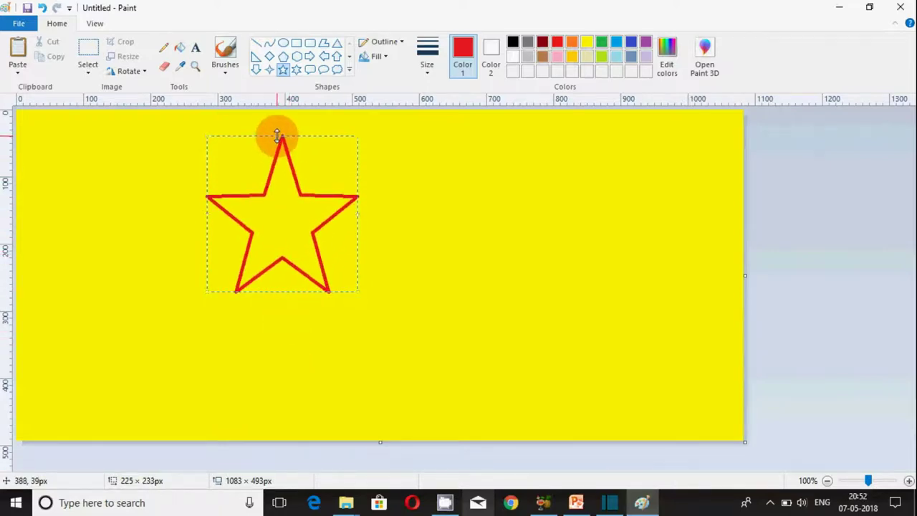
drag(357, 213, 456, 234)
drag(334, 292, 335, 369)
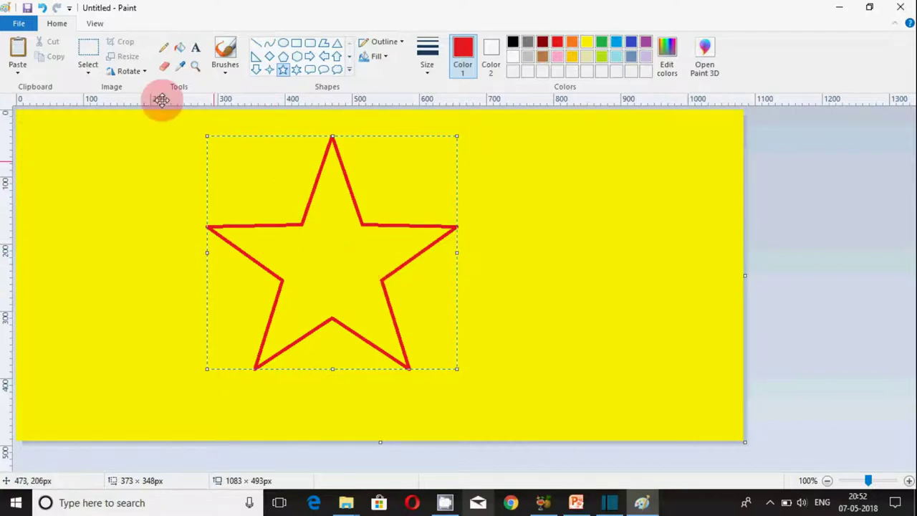
Fill the star's interior with red to match its outline.
click(175, 56)
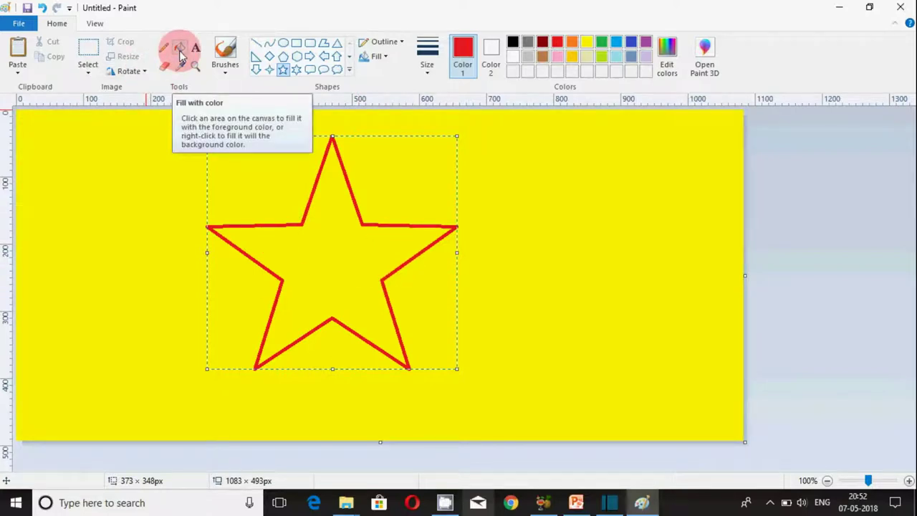
click(180, 56)
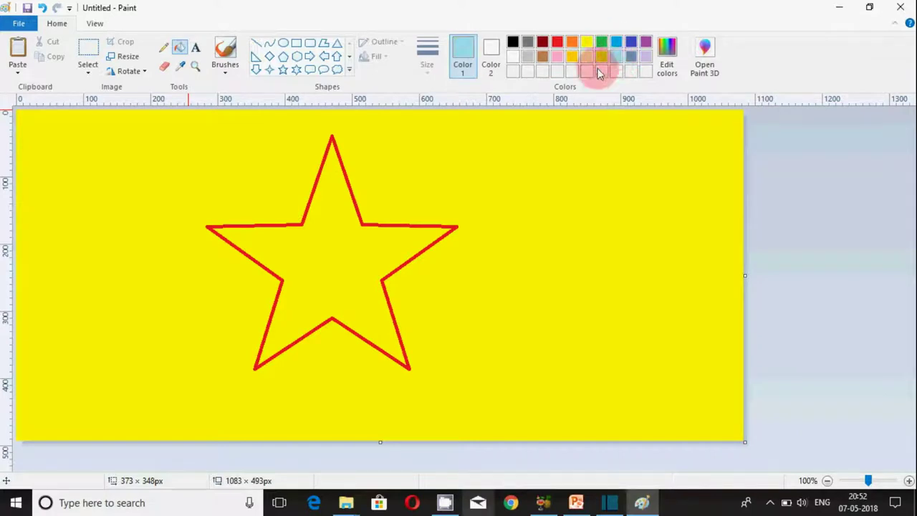
click(320, 259)
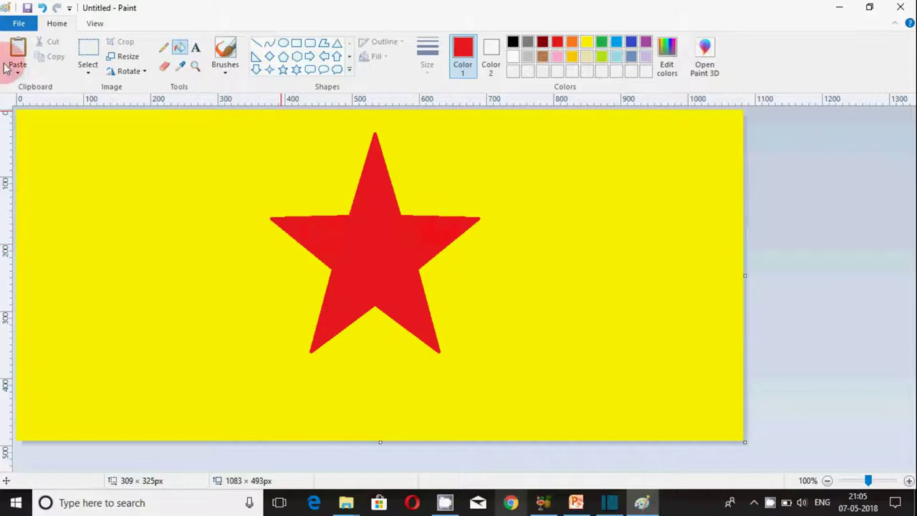
Select a rectangle of about 365 × 348 px around the red star and cut it from the canvas.
click(86, 49)
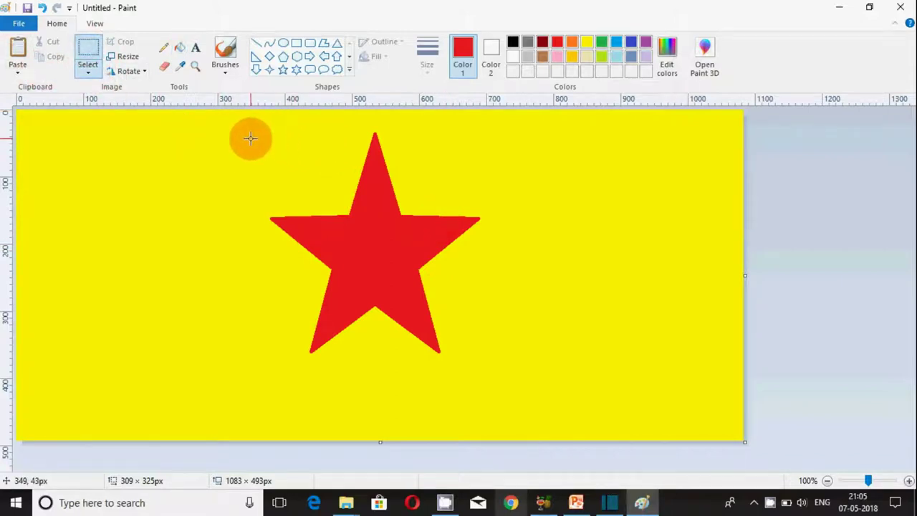
drag(250, 130, 479, 363)
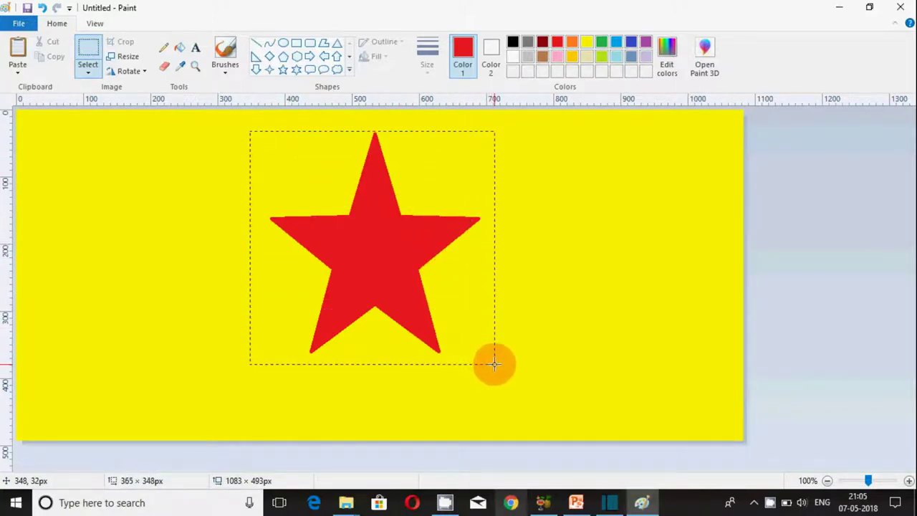
drag(494, 363, 493, 364)
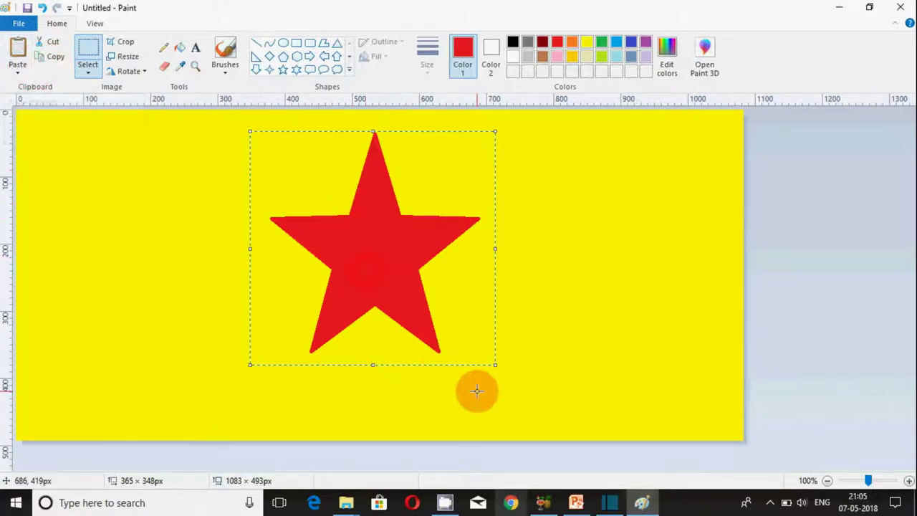
key(ctrl+x)
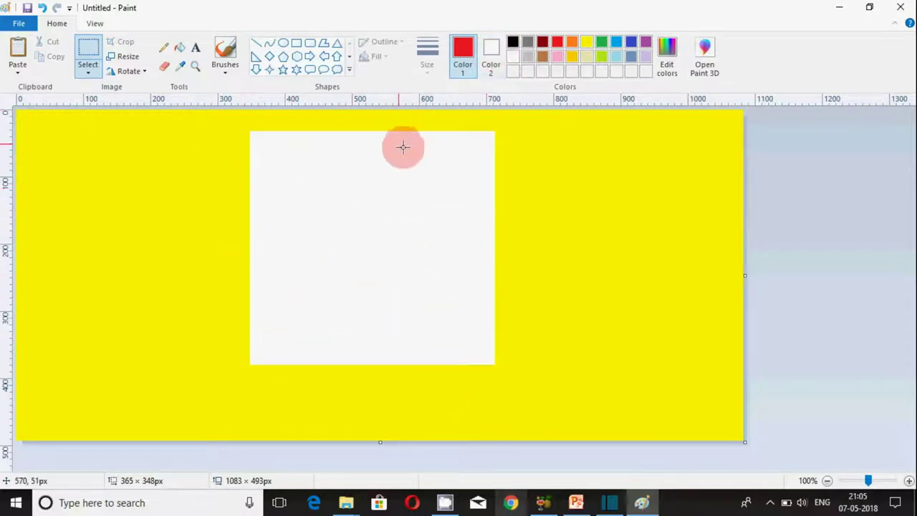
Fill the white gap left by the cut star with yellow.
click(180, 50)
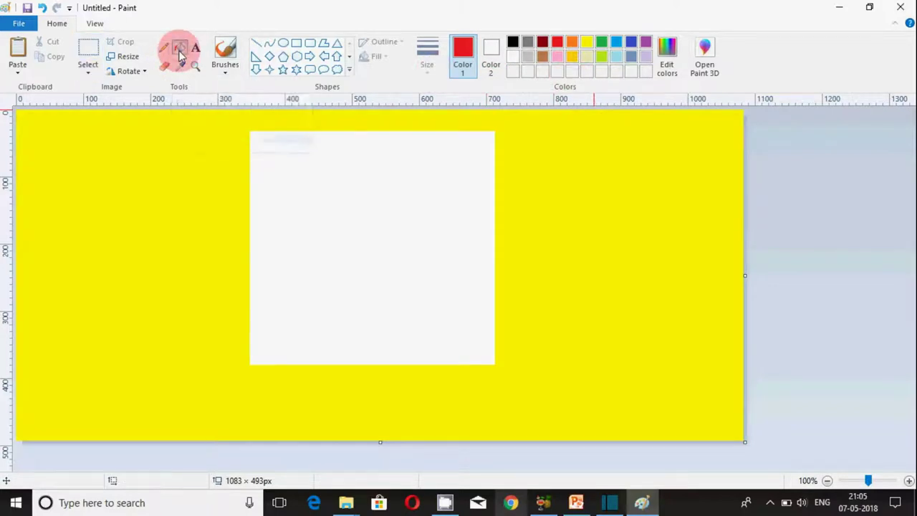
click(591, 45)
click(356, 219)
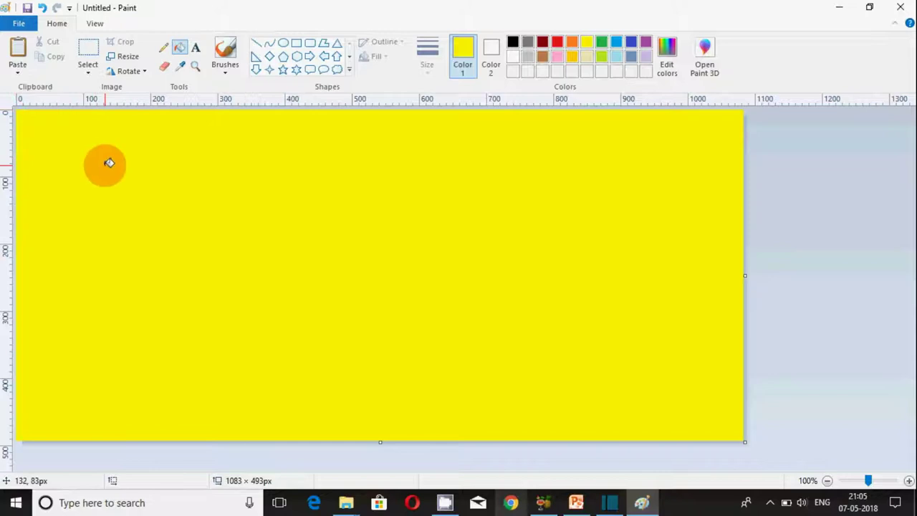
Paste three copies of the star and arrange them in a row across the upper part of the canvas.
key(ctrl+v)
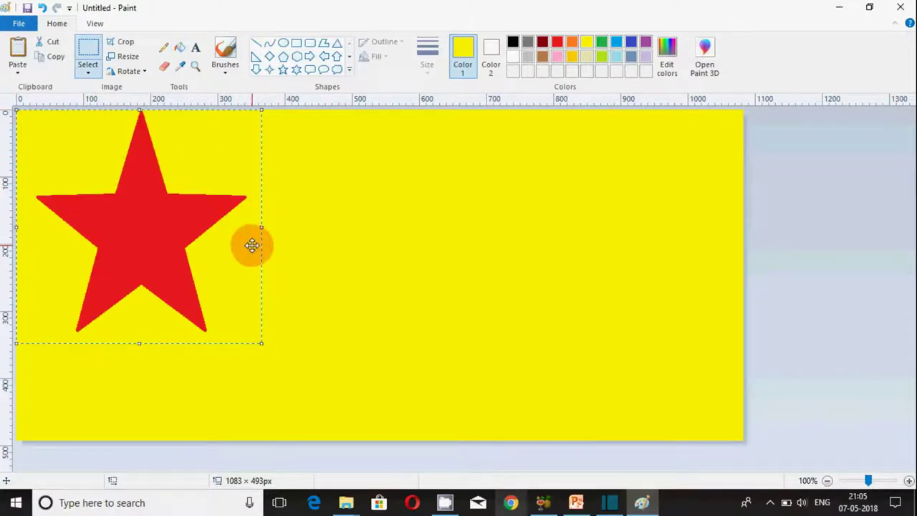
drag(193, 222, 429, 226)
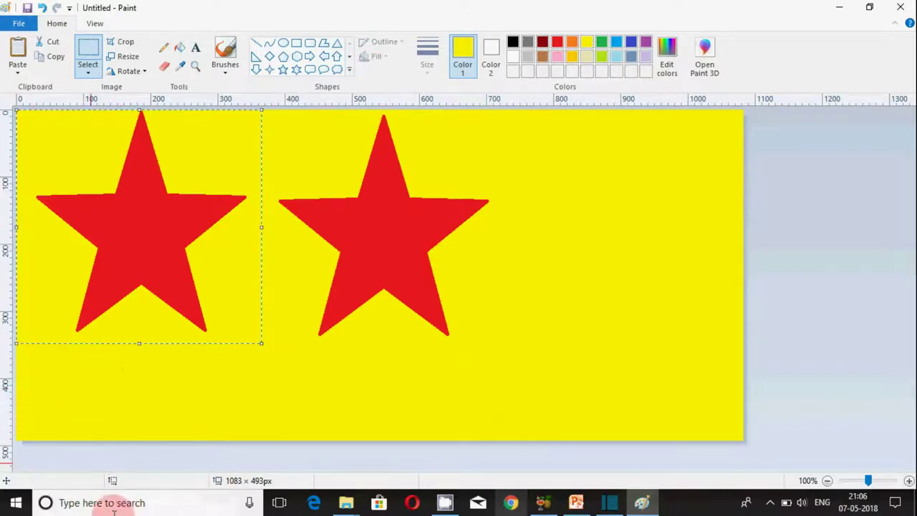
drag(164, 210, 651, 214)
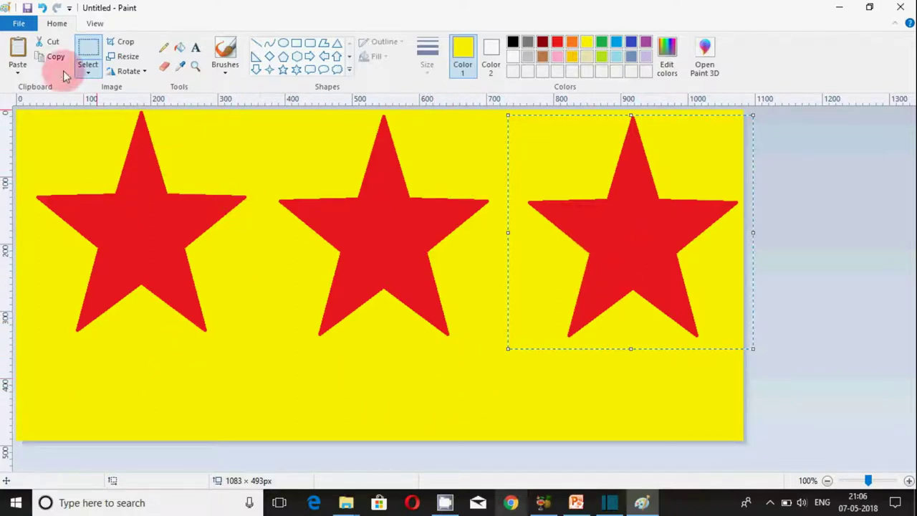
Create a text box about 995 × 88 px below the three stars and set its font to Wide Latin.
click(198, 50)
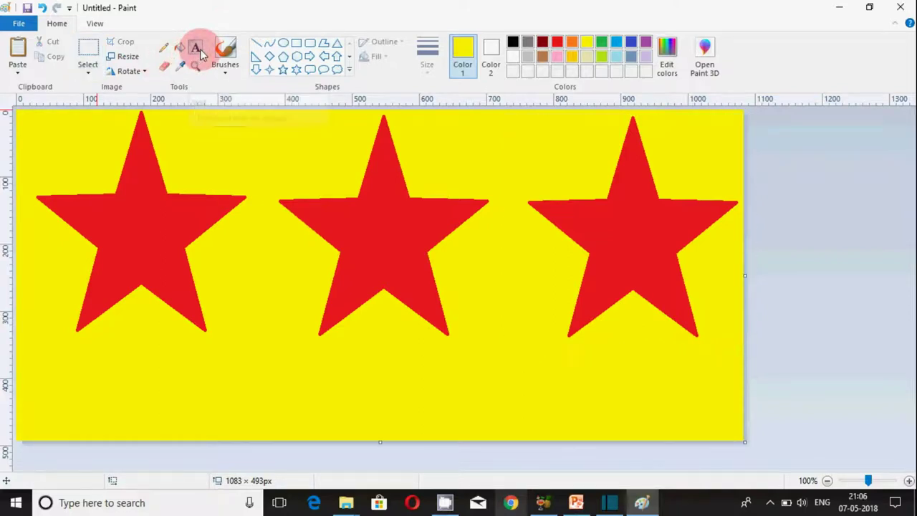
drag(41, 355, 707, 413)
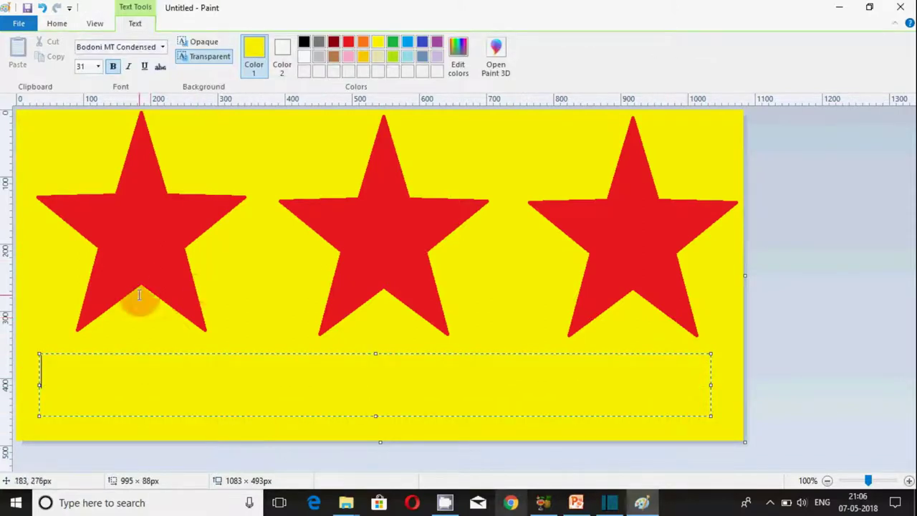
click(111, 65)
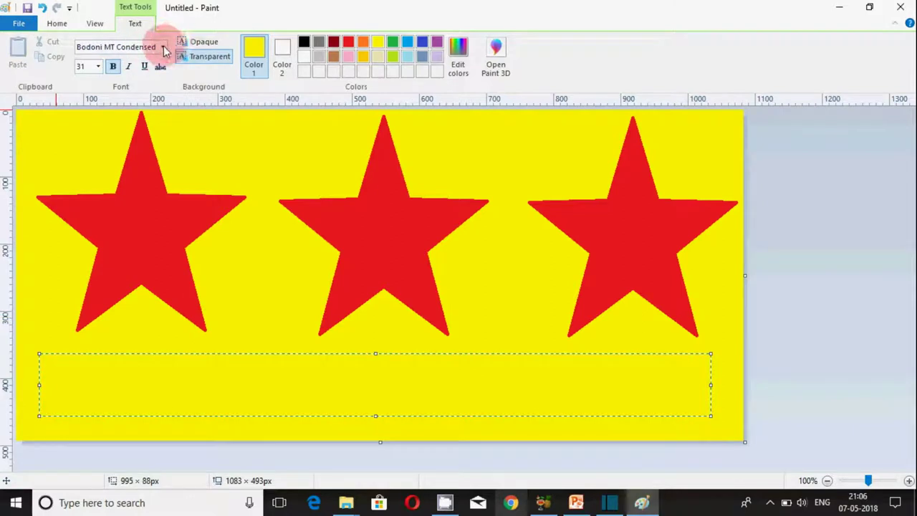
click(164, 47)
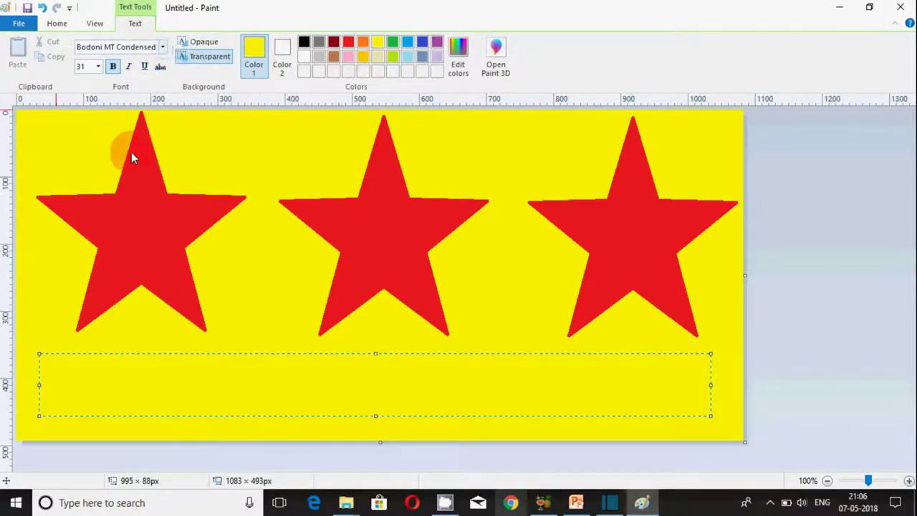
click(163, 47)
click(192, 95)
drag(206, 136, 220, 351)
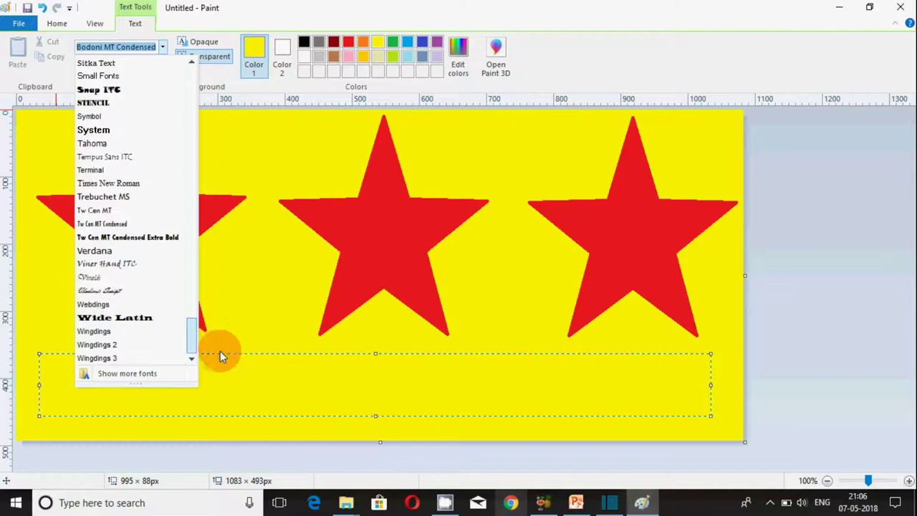
click(123, 330)
click(136, 323)
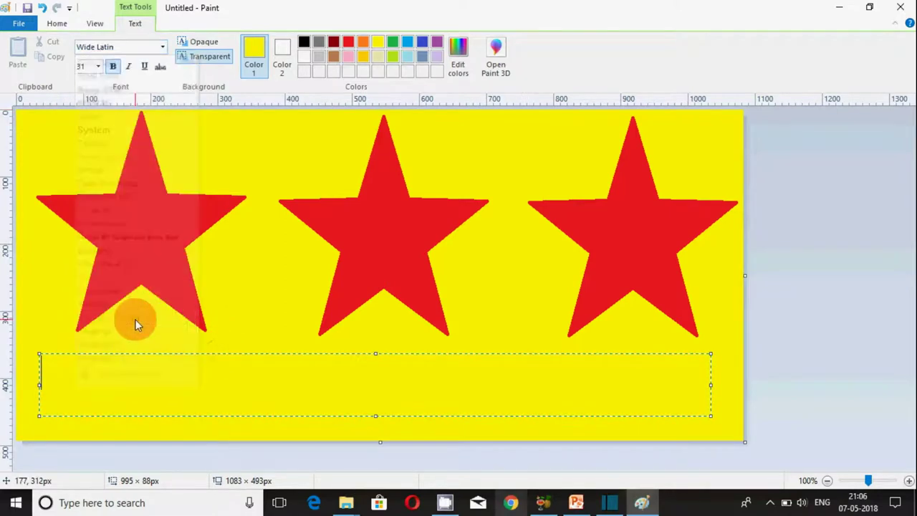
Set the text size to 48 and enter TRIPLE STAR in green in the text box.
click(98, 71)
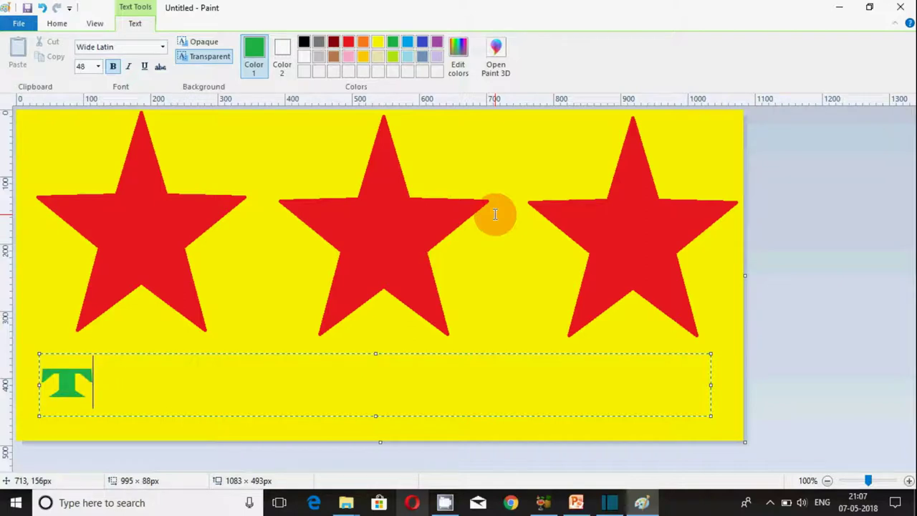
text(RIPLE)
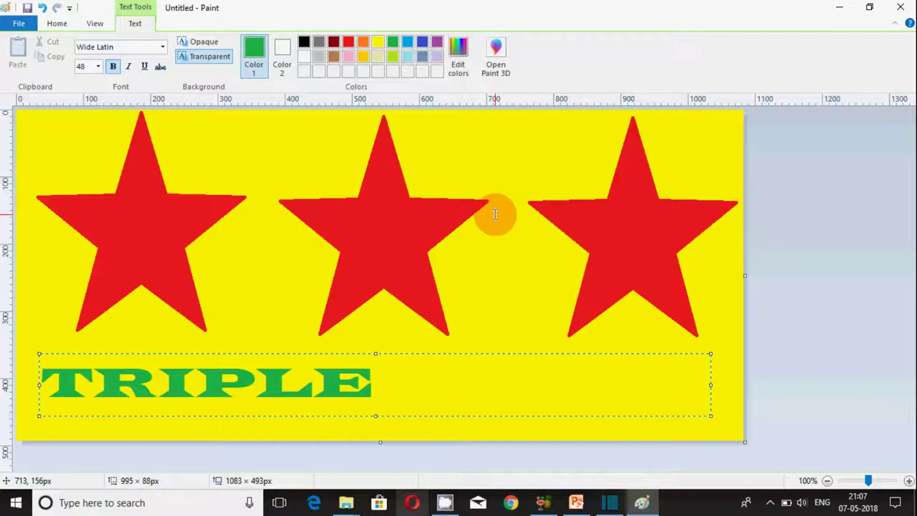
text(STAR)
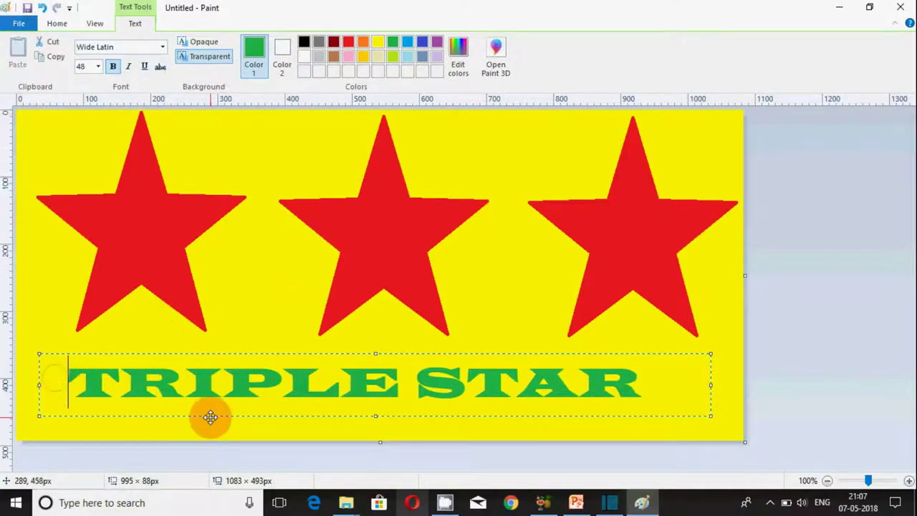
Recolour the TRIPLE STAR text with a custom dark navy of red 22, green 28, blue 86.
drag(69, 376, 681, 399)
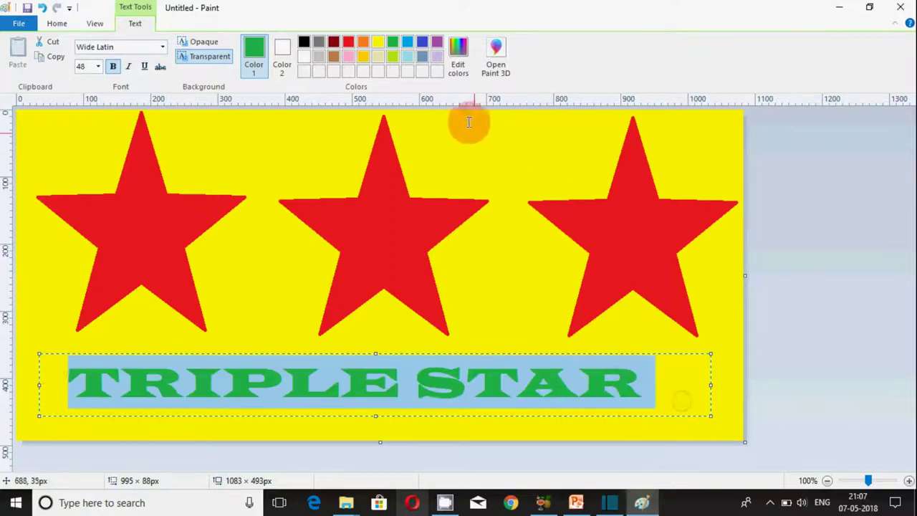
click(421, 43)
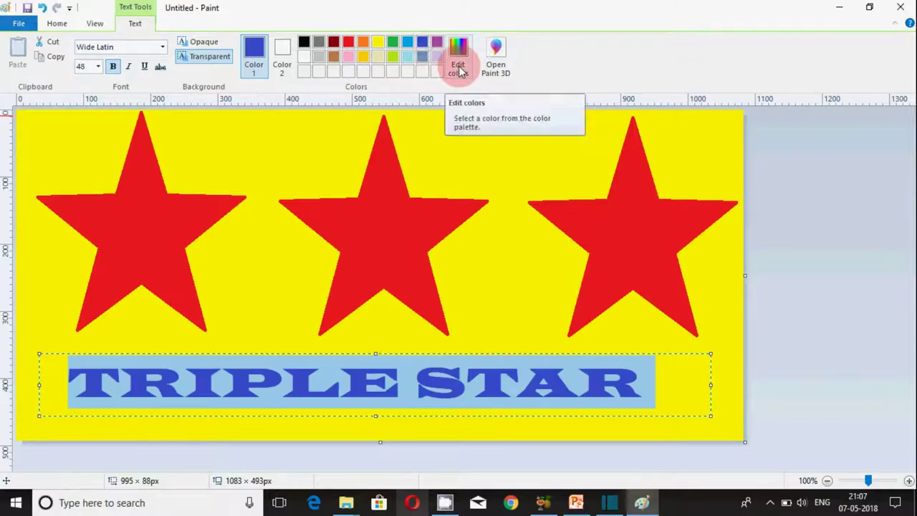
click(459, 68)
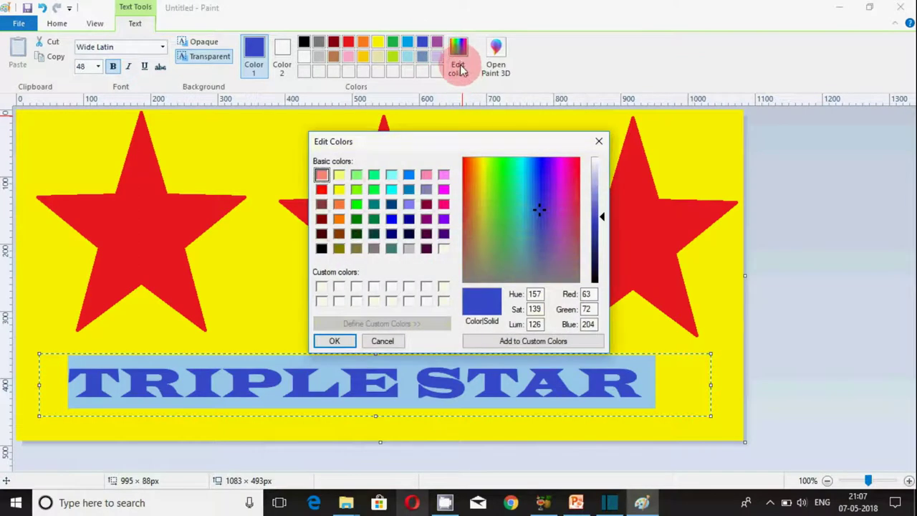
click(600, 244)
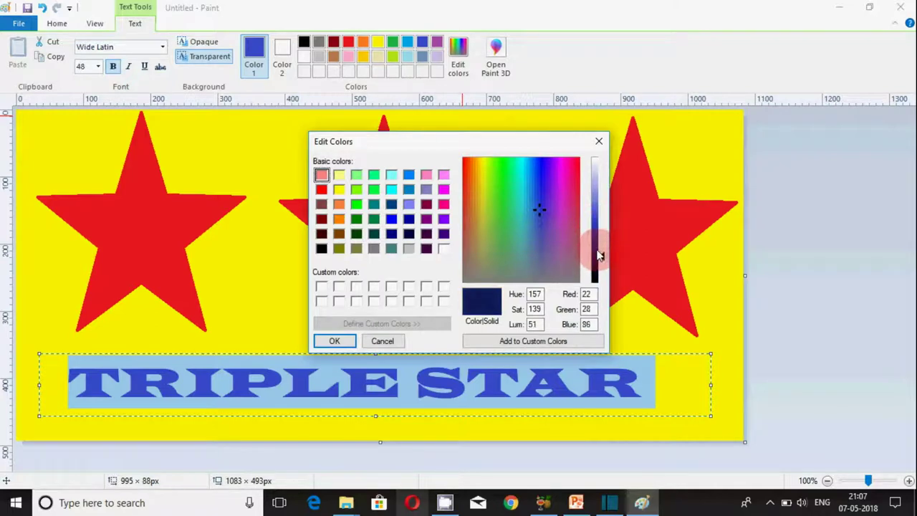
click(333, 341)
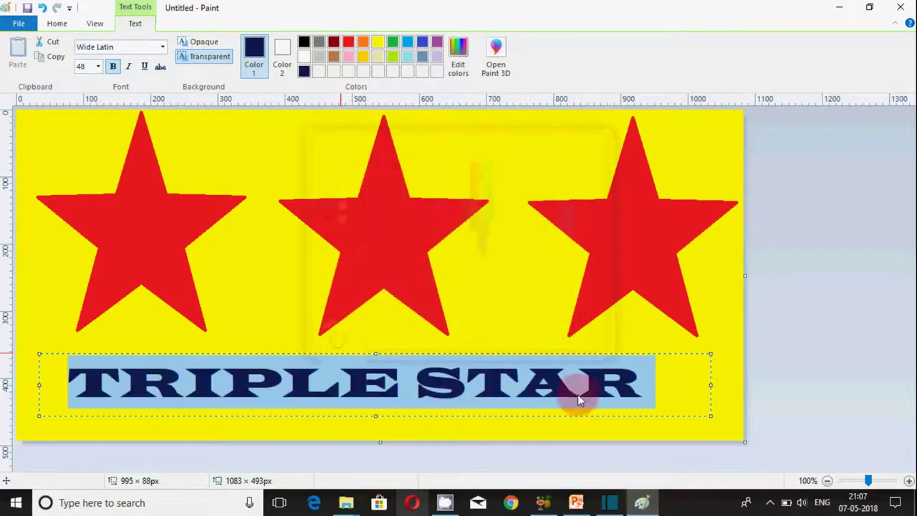
click(417, 380)
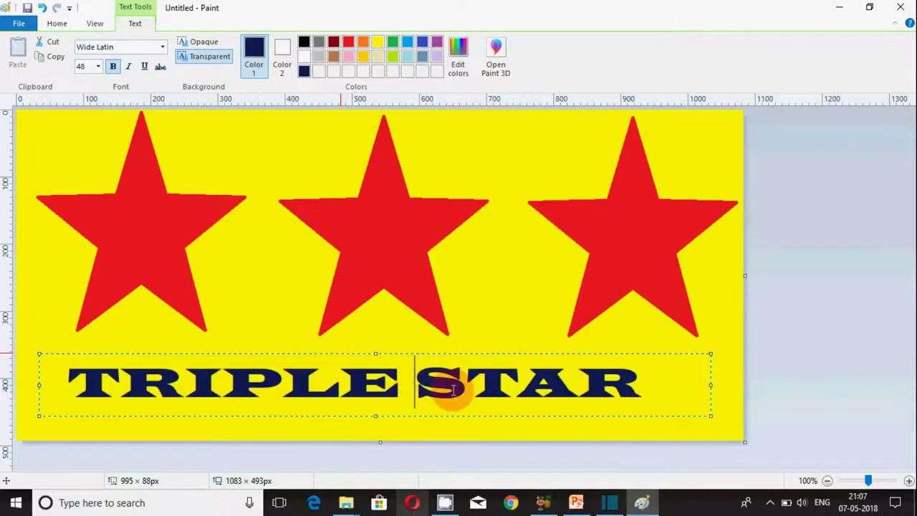
Widen the gap between the words TRIPLE and STAR and commit the text to the canvas.
key(ctrl+a)
key(Delete)
key(ctrl+z)
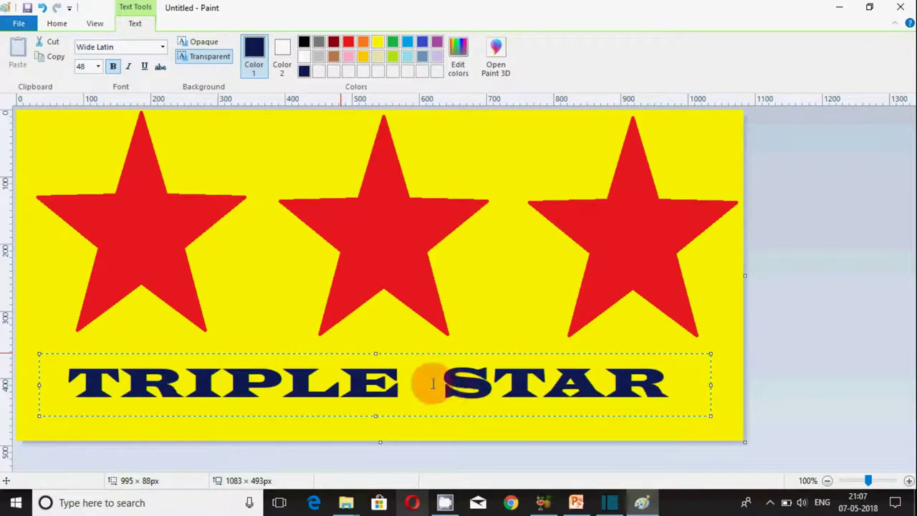
click(476, 281)
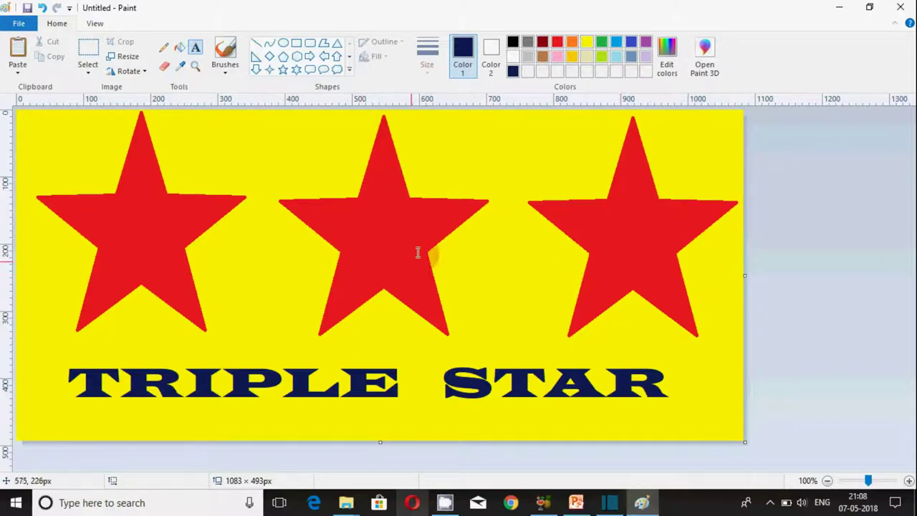
Save the picture as a PNG named STAR in the my paint folder on the Desktop.
click(16, 24)
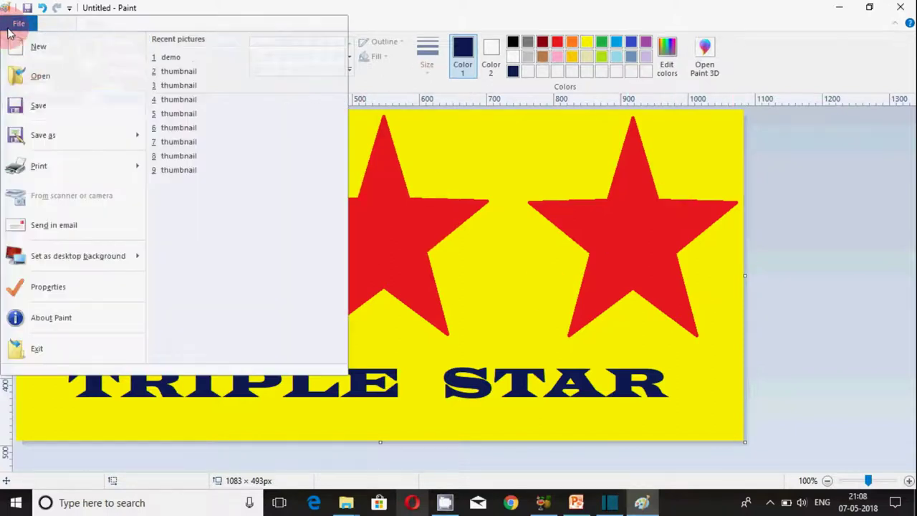
click(39, 106)
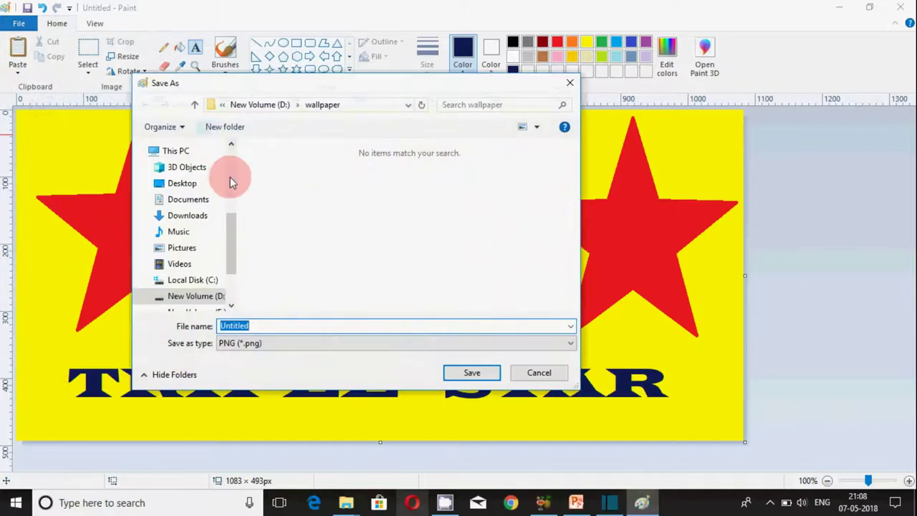
drag(231, 267, 224, 191)
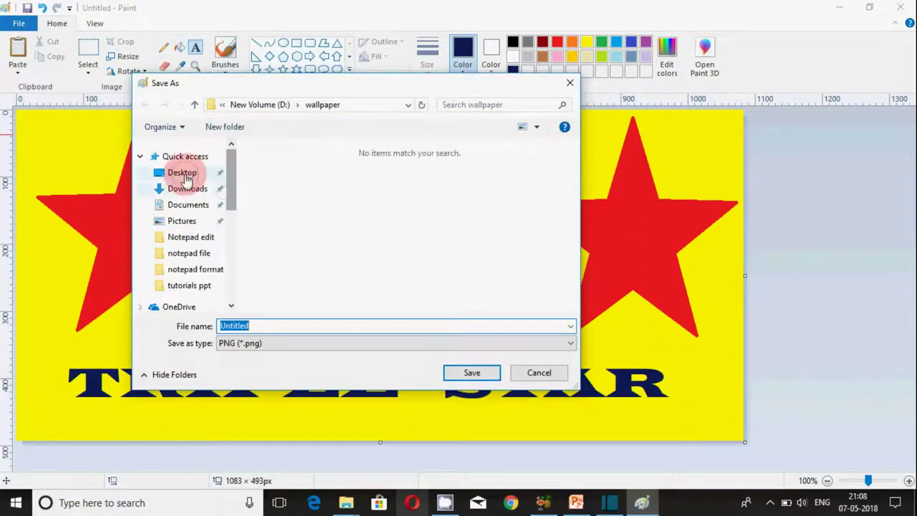
click(183, 175)
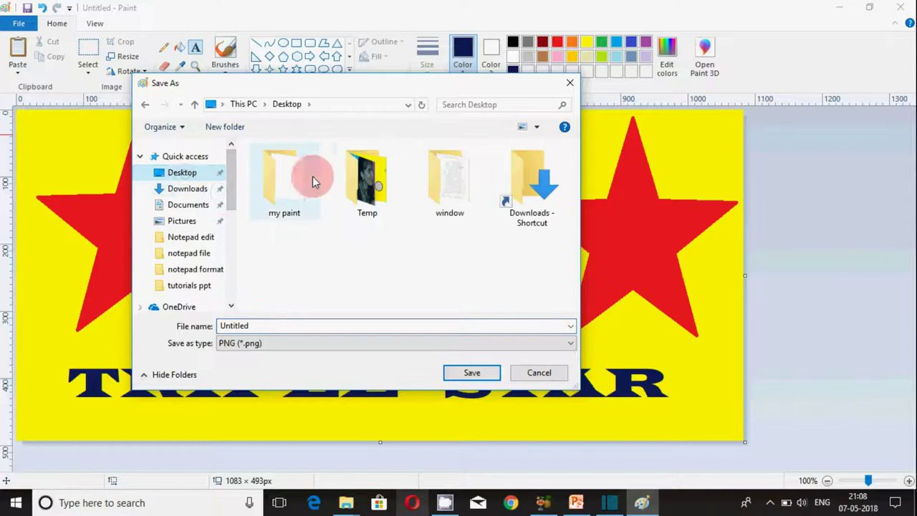
double_click(271, 191)
double_click(271, 321)
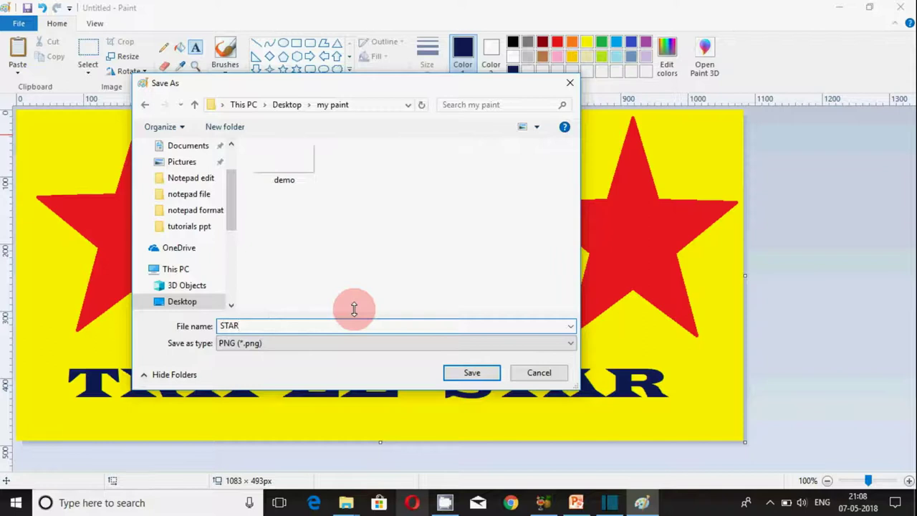
key(Return)
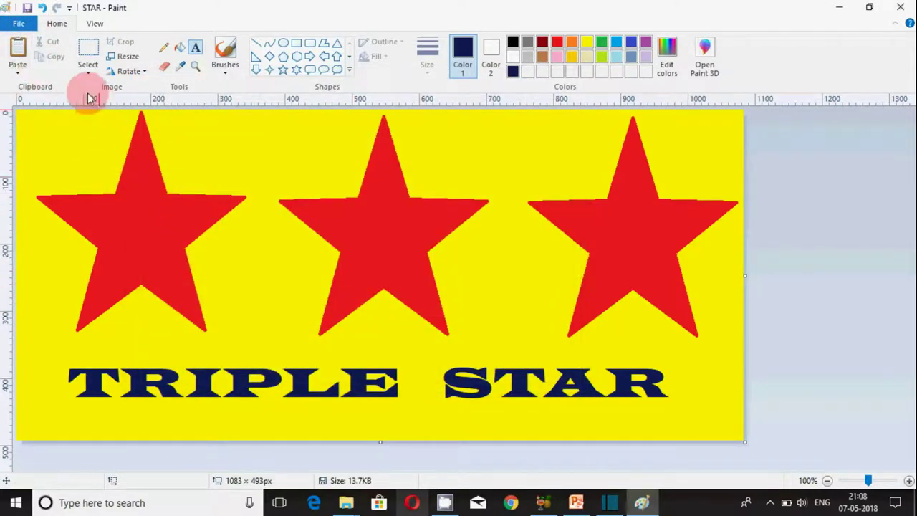
Clear the whole canvas and fill it with the dark navy foreground colour.
key(ctrl+a)
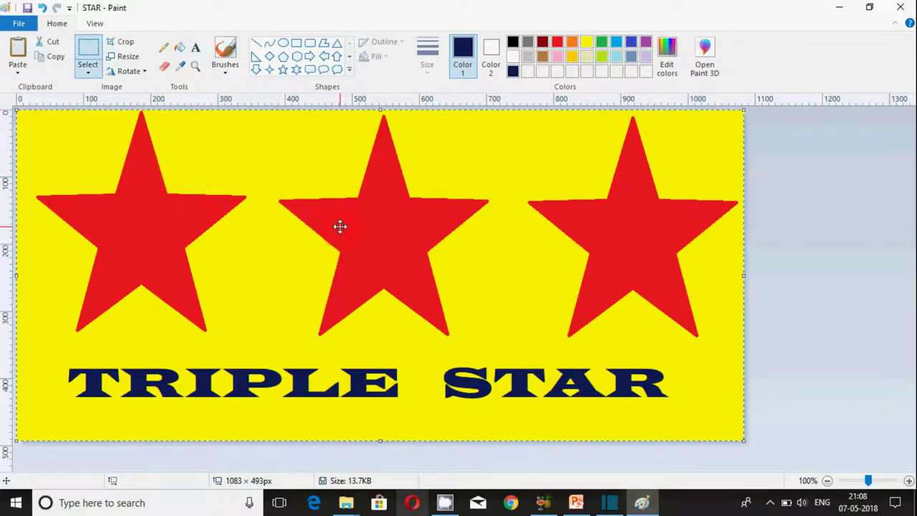
key(Delete)
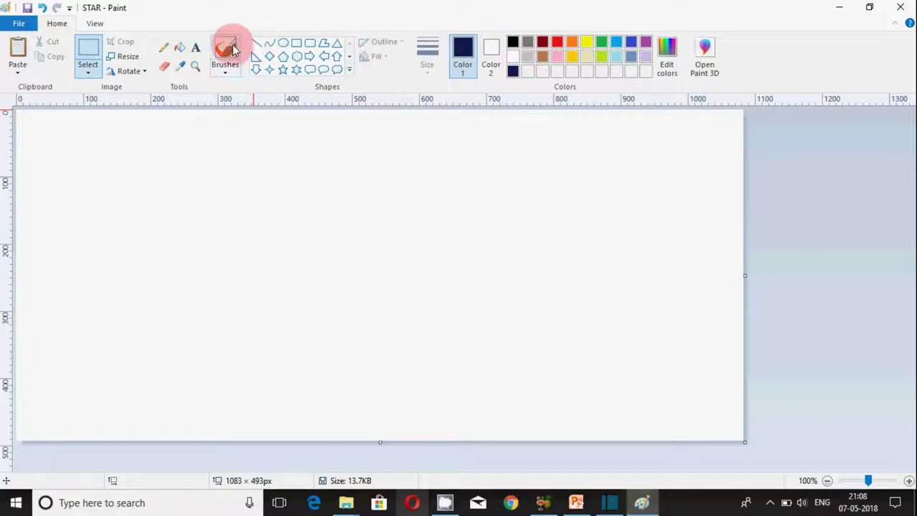
click(179, 47)
click(585, 216)
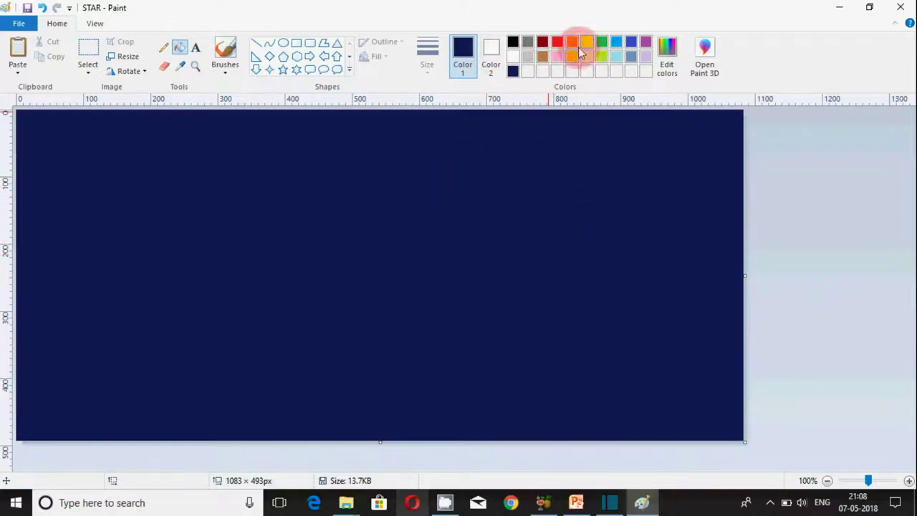
Set both Color 1 and Color 2 to light pink.
click(558, 58)
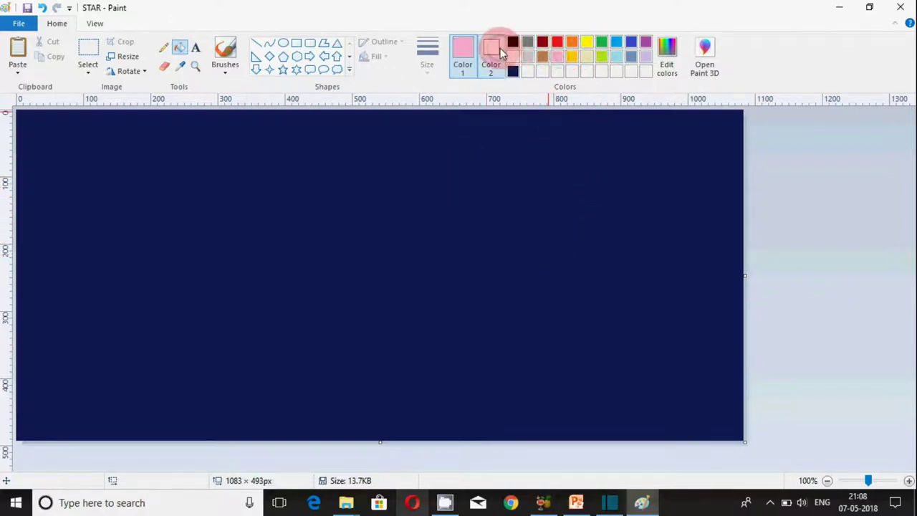
click(500, 50)
click(558, 58)
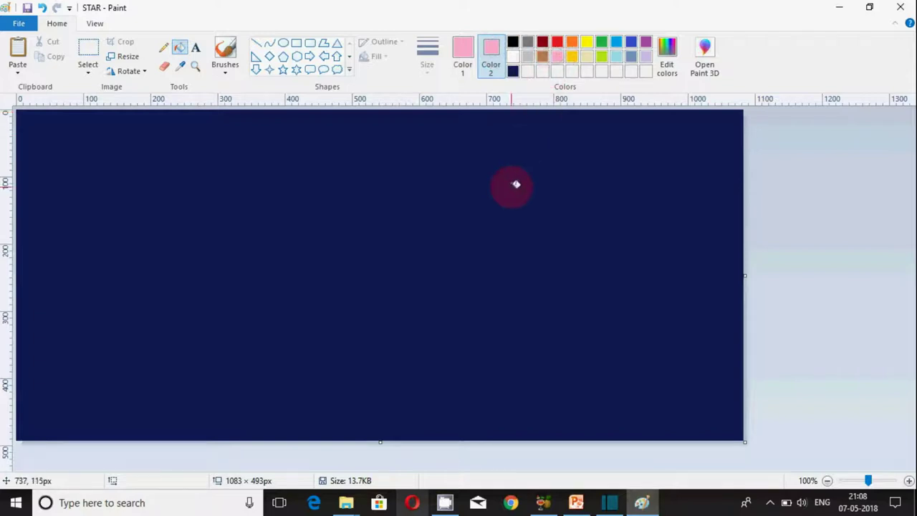
Use the Eraser with the pink background colour to draw two wavy lines on the left half of the navy canvas.
click(162, 69)
click(165, 48)
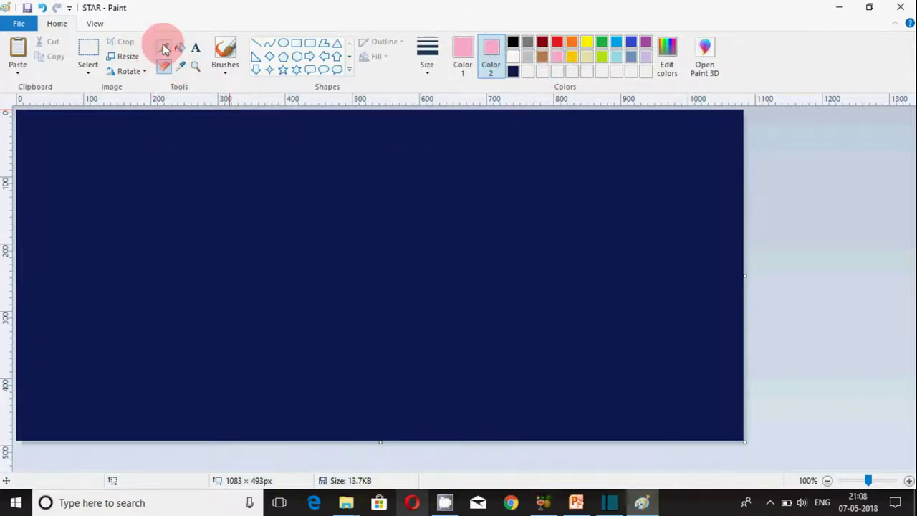
click(162, 149)
click(164, 69)
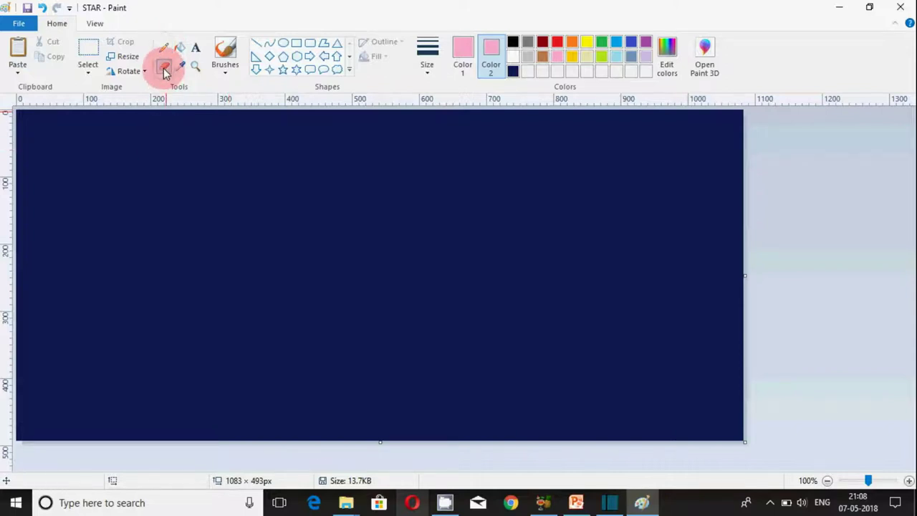
mouse_move(153, 156)
mouse_down()
mouse_move(160, 212)
mouse_move(186, 232)
mouse_move(211, 229)
mouse_move(231, 196)
mouse_move(263, 184)
mouse_move(311, 230)
mouse_up()
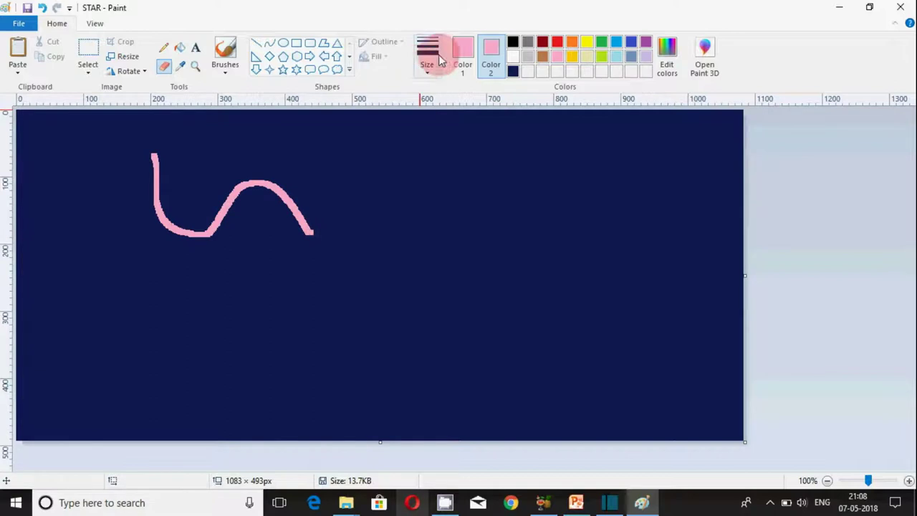
mouse_move(248, 251)
mouse_down()
mouse_move(238, 298)
mouse_move(272, 308)
mouse_move(341, 288)
mouse_move(369, 306)
mouse_move(362, 338)
mouse_up()
Draw a round smiling face and a smaller sad face on the right half of the canvas with the pink Eraser.
mouse_move(485, 183)
mouse_down()
mouse_move(438, 285)
mouse_move(558, 277)
mouse_move(537, 199)
mouse_move(492, 180)
mouse_move(457, 247)
mouse_up()
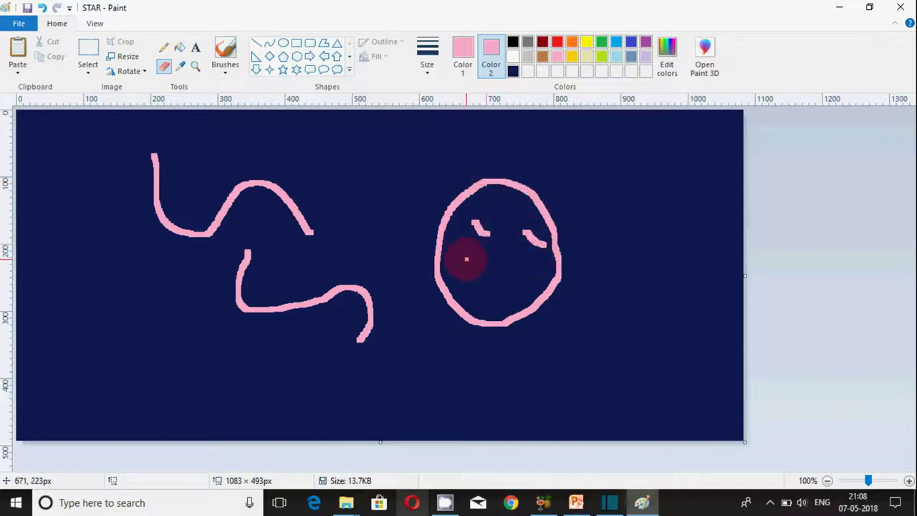
mouse_move(472, 287)
mouse_down()
mouse_move(507, 297)
mouse_move(526, 276)
mouse_up()
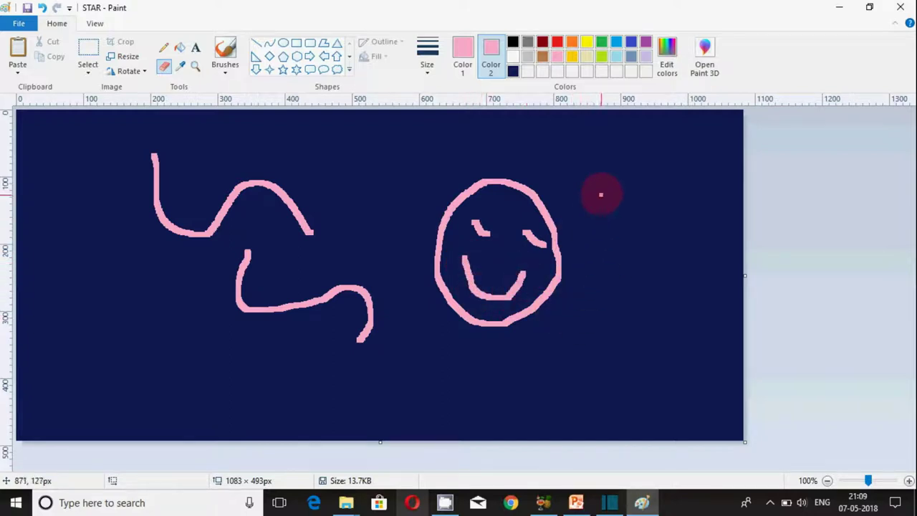
mouse_move(601, 185)
mouse_down()
mouse_move(630, 279)
mouse_move(678, 253)
mouse_move(680, 194)
mouse_move(625, 173)
mouse_move(592, 192)
mouse_up()
click(651, 204)
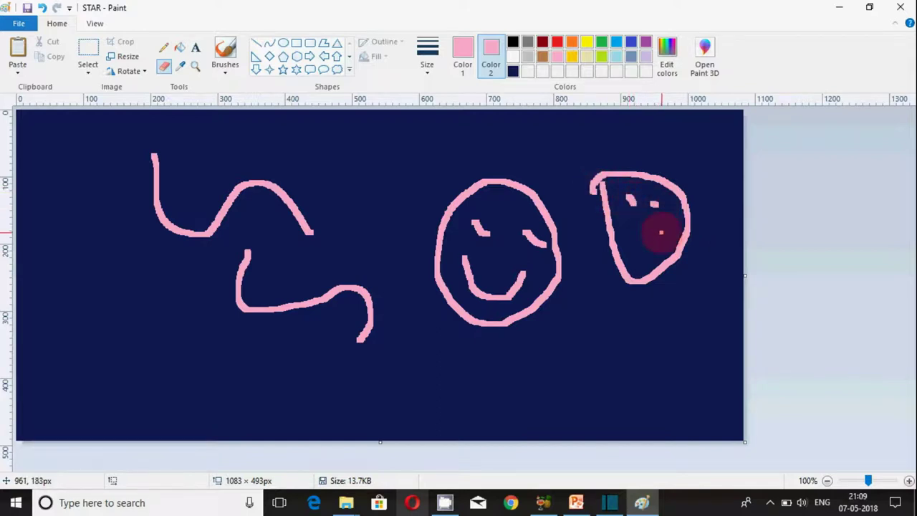
drag(638, 247, 660, 225)
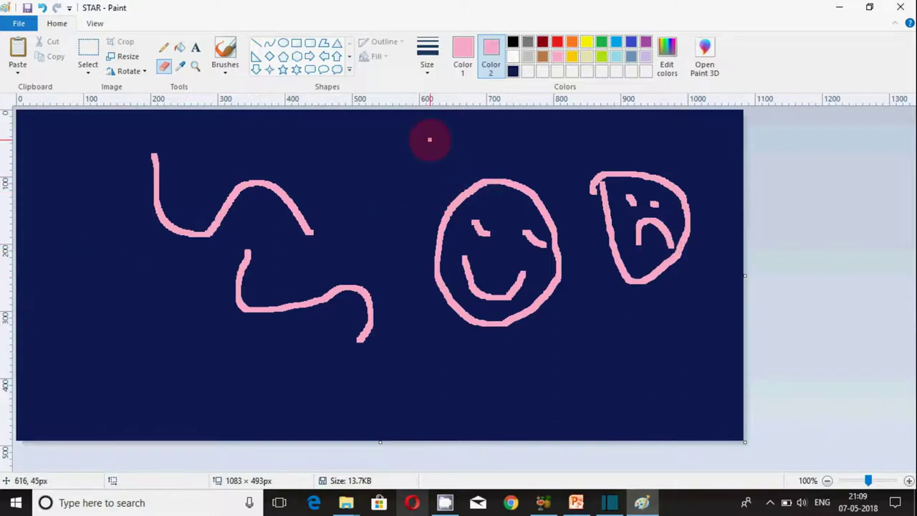
Draw pink pentagons of about 176 × 200, 102 × 185 and 181 × 163 px, changing Color 2 to orange and finally gray between them.
click(464, 55)
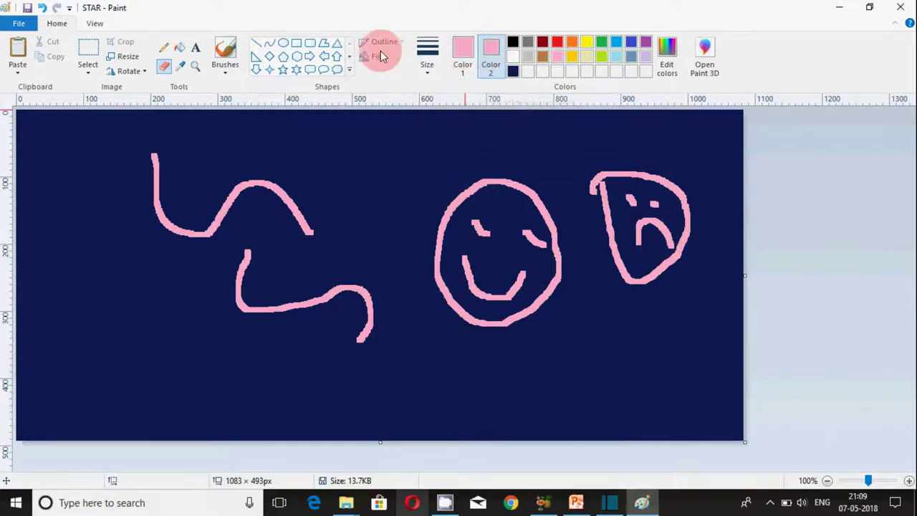
click(283, 58)
drag(76, 236, 195, 370)
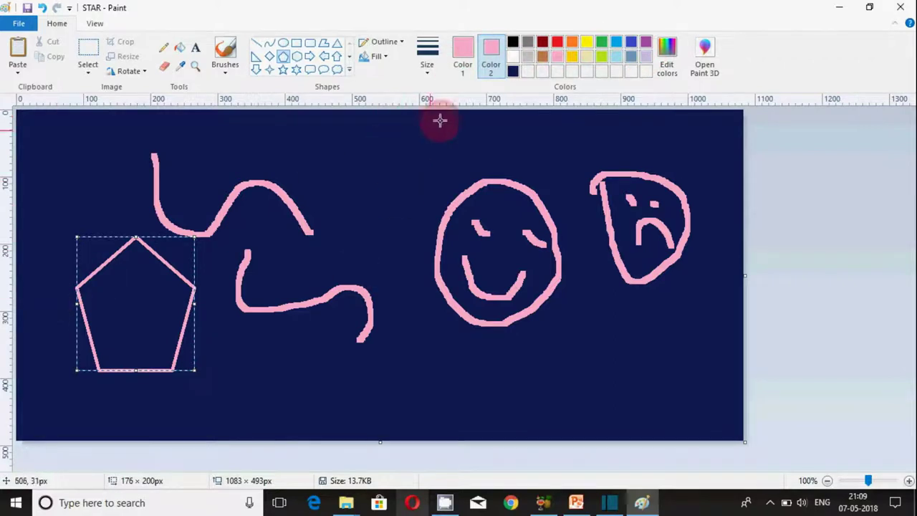
click(572, 43)
drag(350, 164, 420, 288)
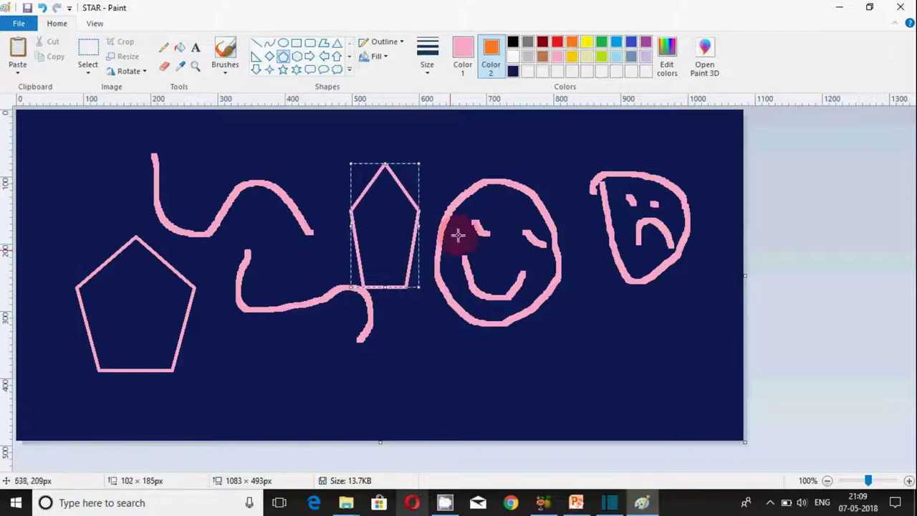
click(527, 41)
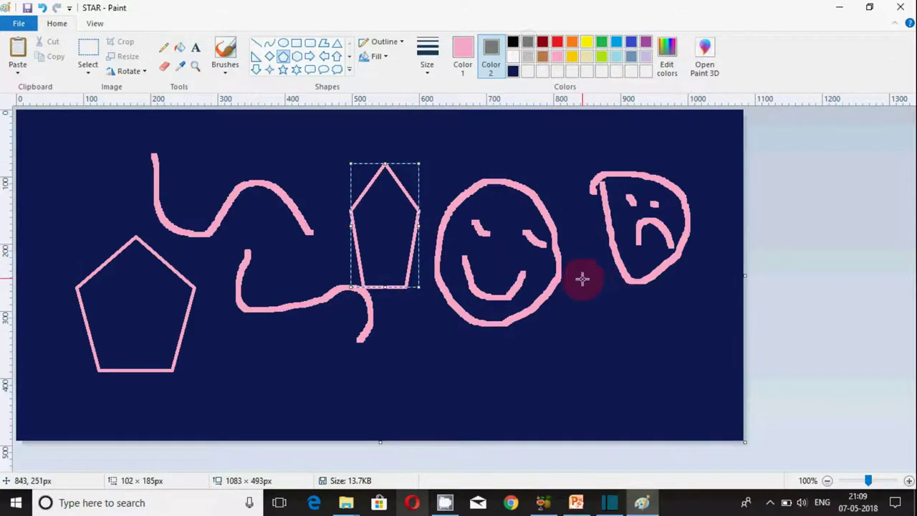
drag(583, 288, 705, 398)
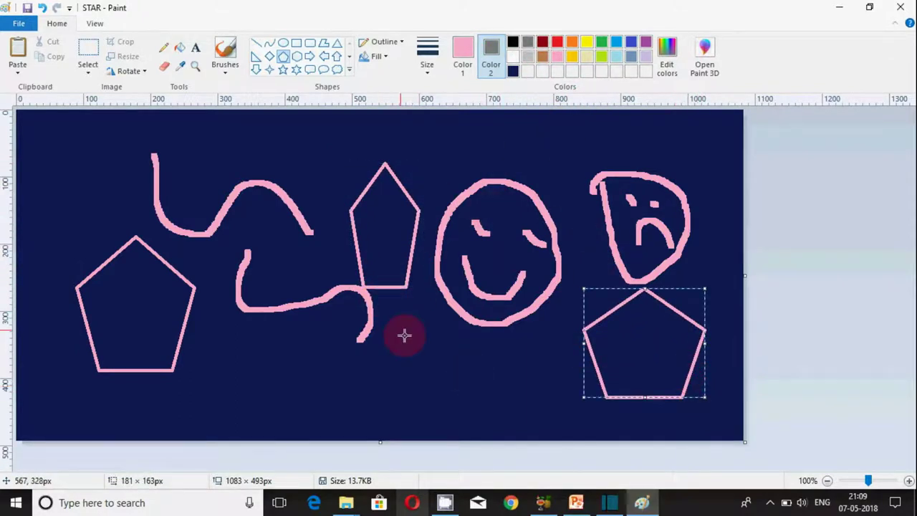
Clear the entire canvas to the gray background colour and make Color 1 the active colour.
key(ctrl+a)
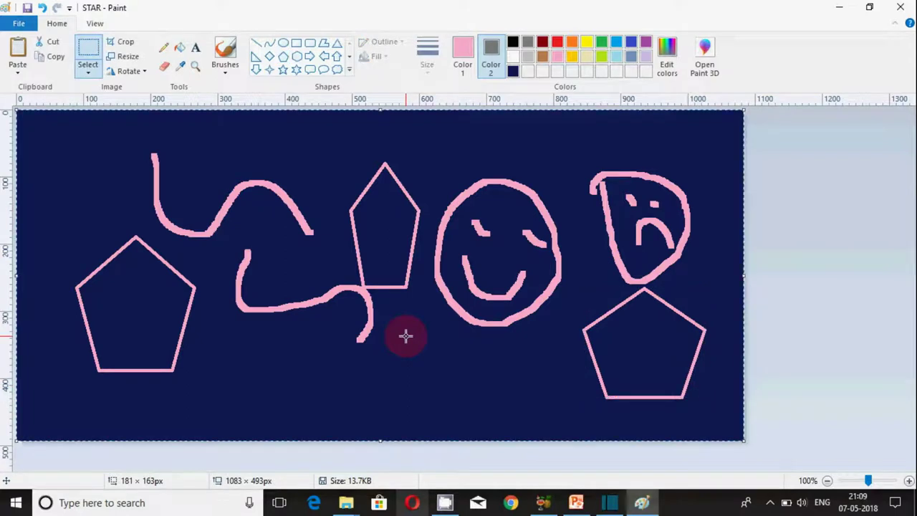
key(Delete)
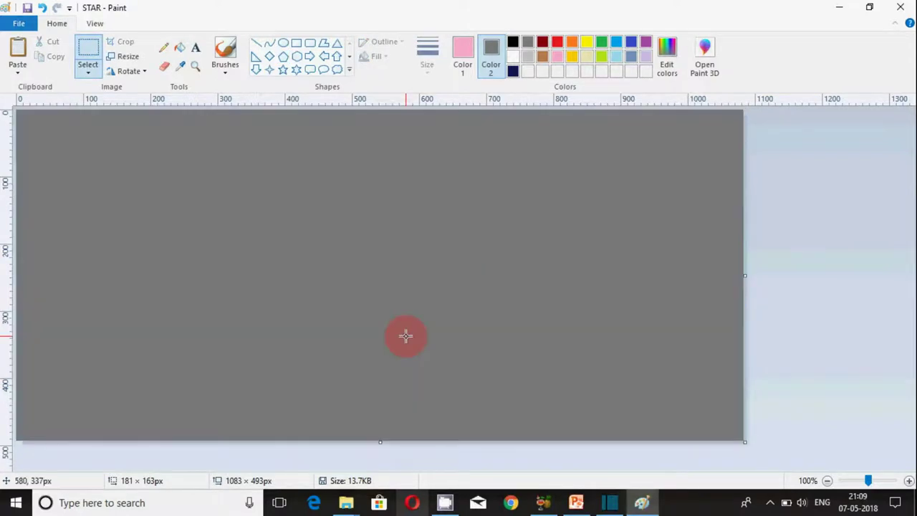
click(463, 55)
drag(281, 164, 413, 286)
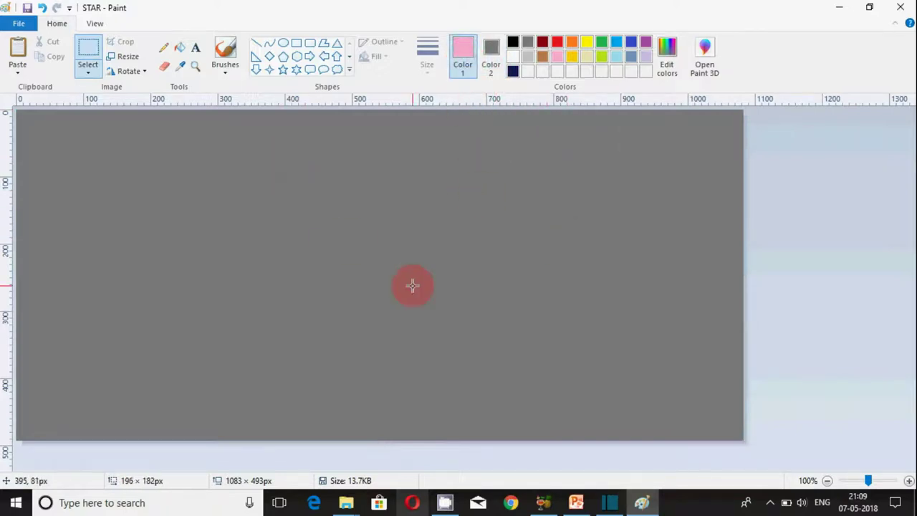
click(164, 135)
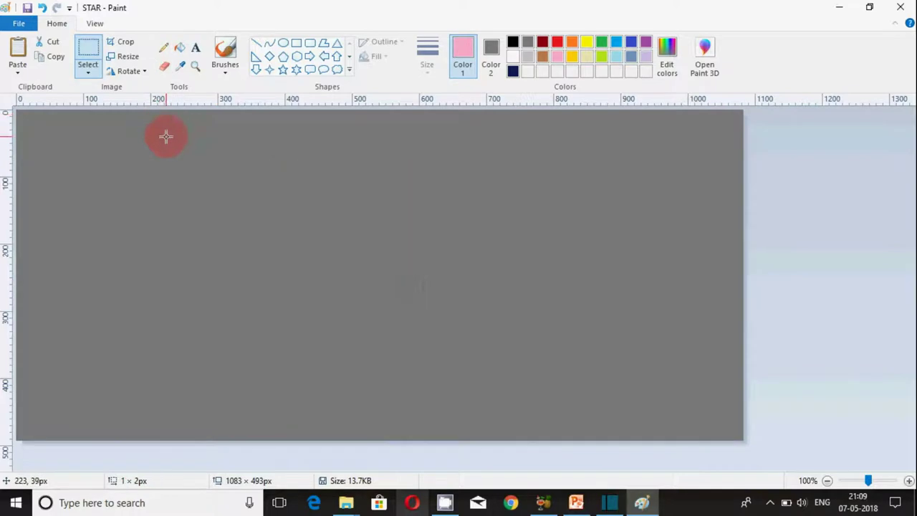
Draw two diagonal pink Pencil strokes on the gray canvas, the first at the thickest size and the second at the thinnest.
click(163, 47)
click(427, 65)
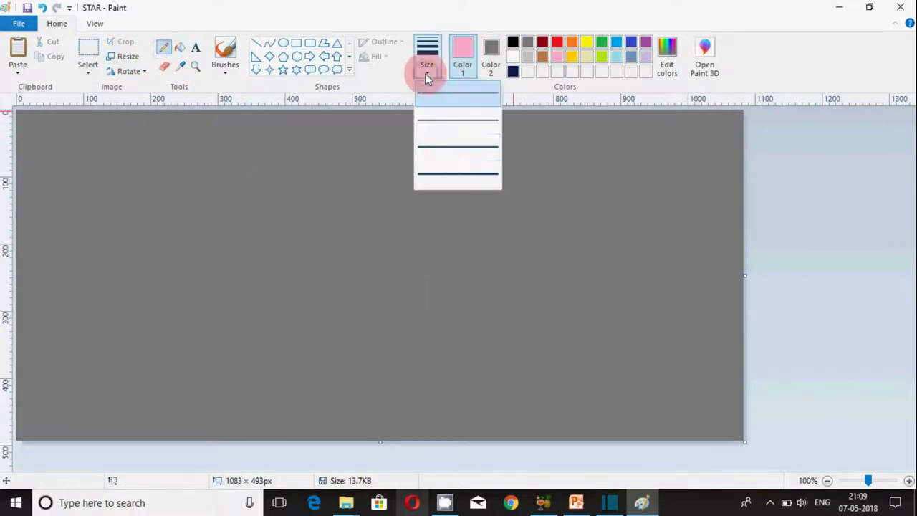
click(449, 178)
drag(179, 170, 241, 259)
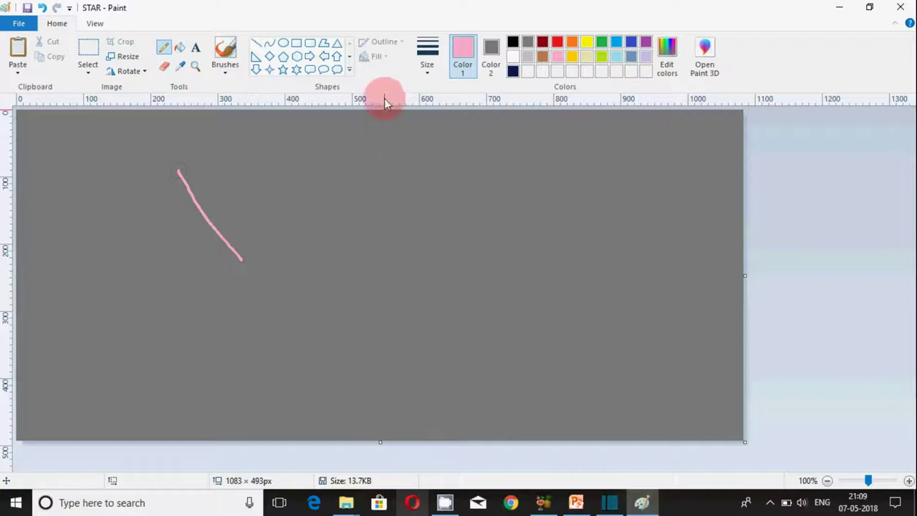
click(428, 70)
click(443, 98)
drag(242, 156, 312, 244)
Set the Pencil to the third line thickness, draw a stroke between the two existing ones and scribble overlapping loops across them.
click(432, 75)
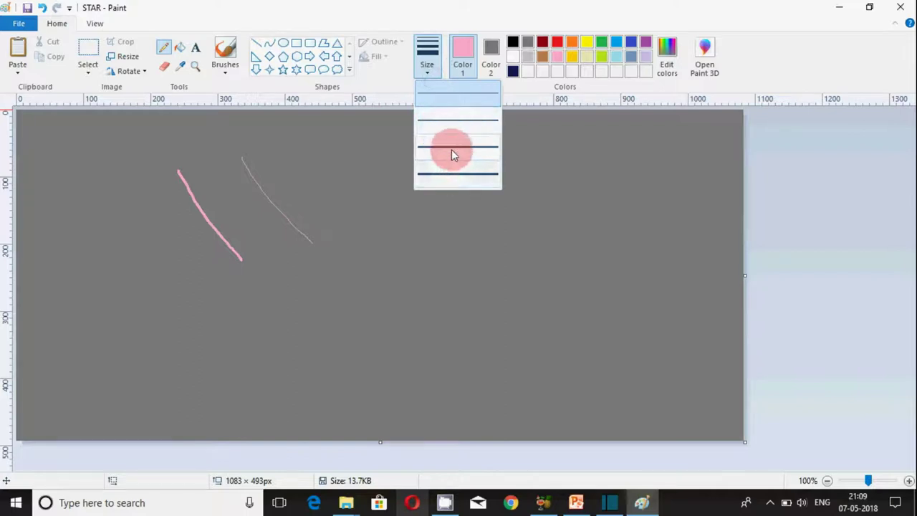
click(452, 148)
drag(219, 169, 285, 253)
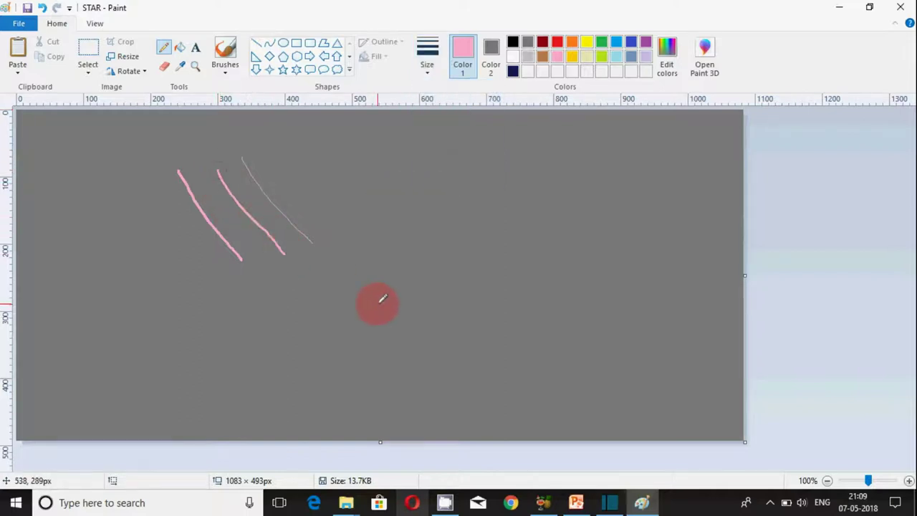
mouse_move(380, 248)
mouse_down()
mouse_move(364, 293)
mouse_move(362, 208)
mouse_move(350, 273)
mouse_move(369, 194)
mouse_move(354, 253)
mouse_move(282, 286)
mouse_move(301, 193)
mouse_move(322, 231)
mouse_move(173, 228)
mouse_move(287, 178)
mouse_move(416, 239)
mouse_move(314, 297)
mouse_move(255, 249)
mouse_move(280, 192)
mouse_move(369, 231)
mouse_move(220, 281)
mouse_move(340, 177)
mouse_move(383, 199)
mouse_move(384, 222)
mouse_move(330, 266)
mouse_move(206, 290)
mouse_move(262, 242)
mouse_up()
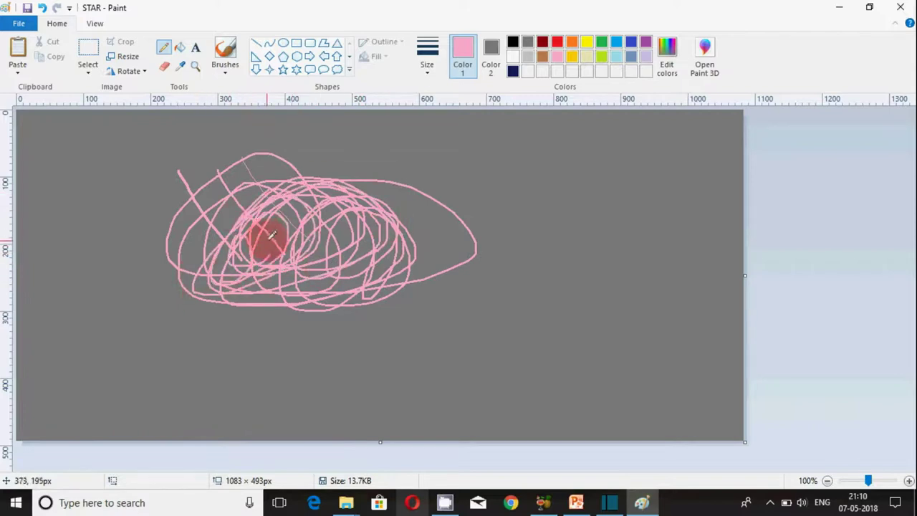
Magnify the scribble up to 500% to examine its strokes and return the view to 100%.
click(199, 68)
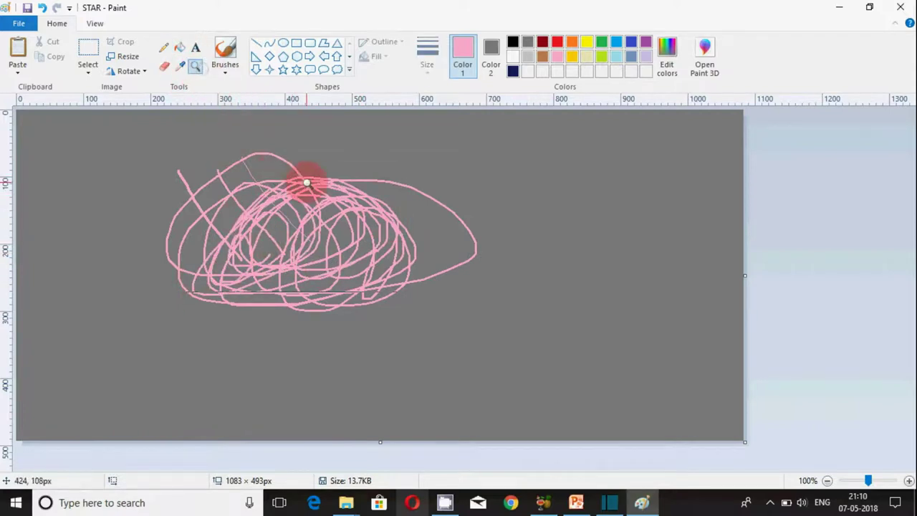
click(277, 207)
click(410, 280)
click(500, 257)
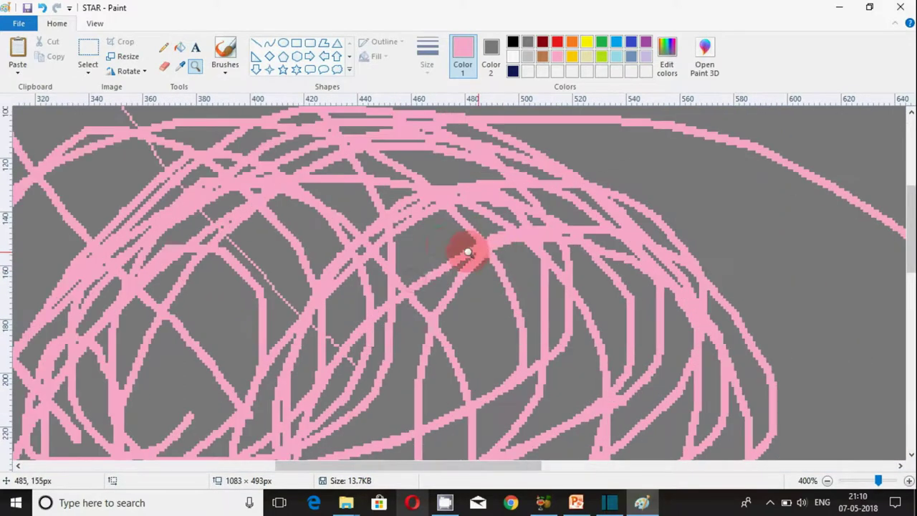
click(364, 202)
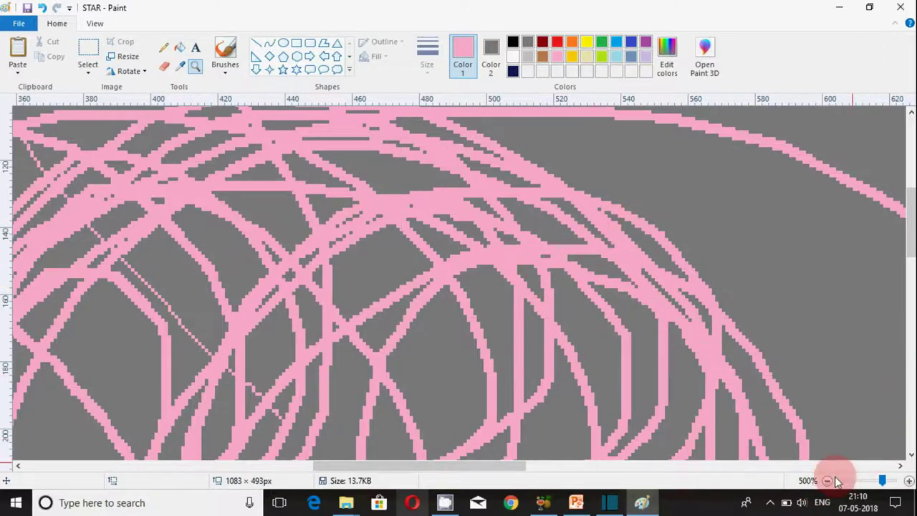
click(827, 481)
click(827, 481)
click(828, 480)
click(827, 481)
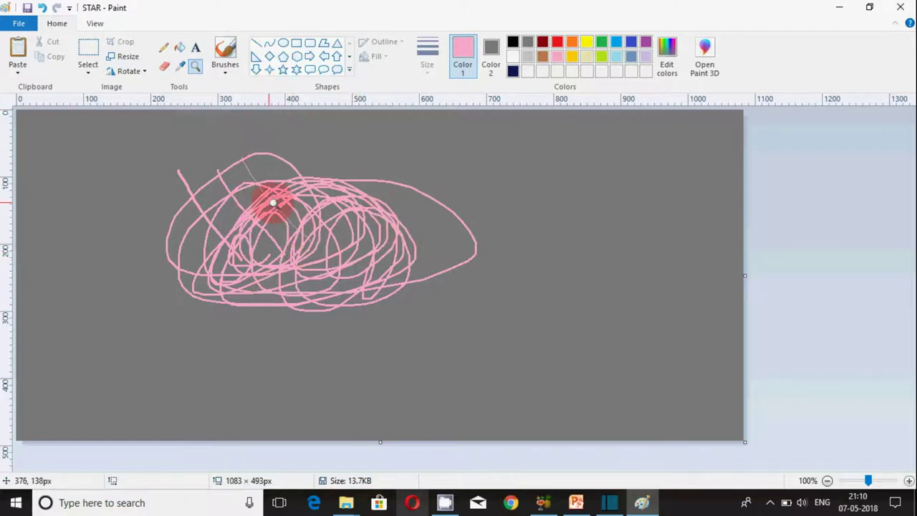
Sample the scribble's pink with the Color picker and fill the gray background around the scribble with it.
click(179, 69)
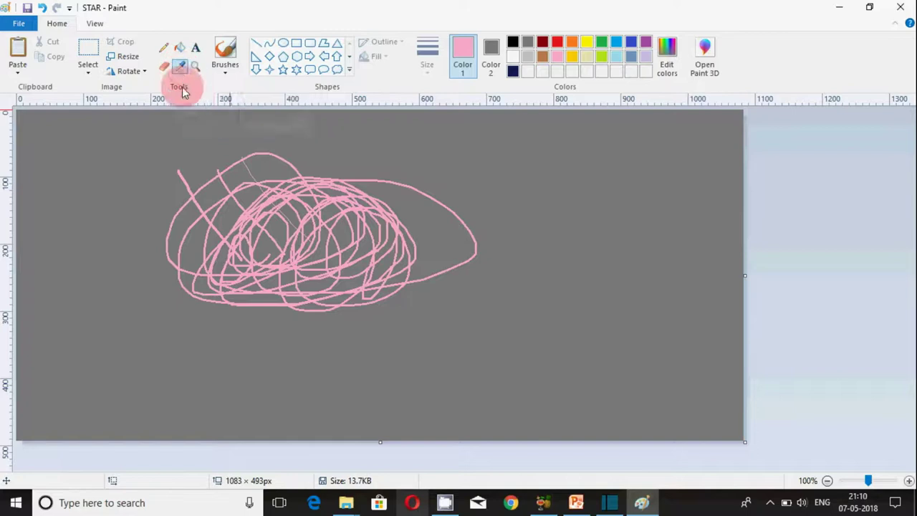
click(307, 185)
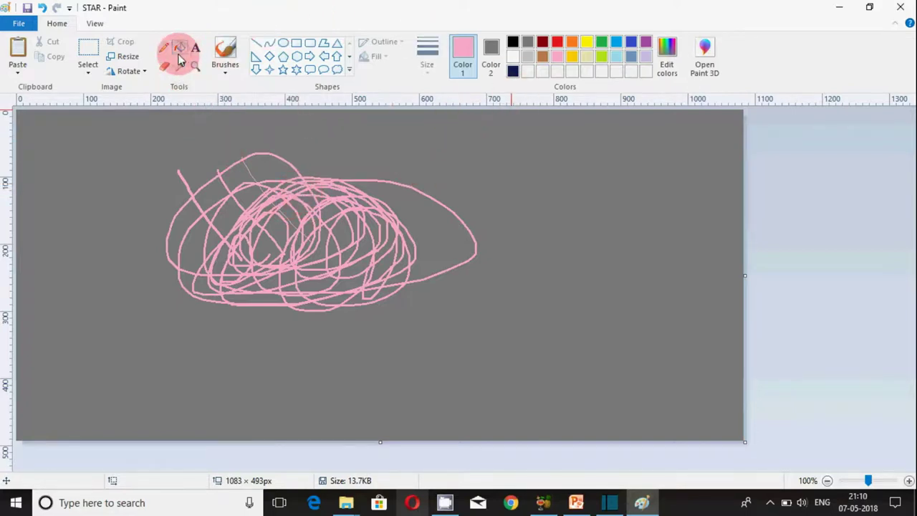
click(112, 136)
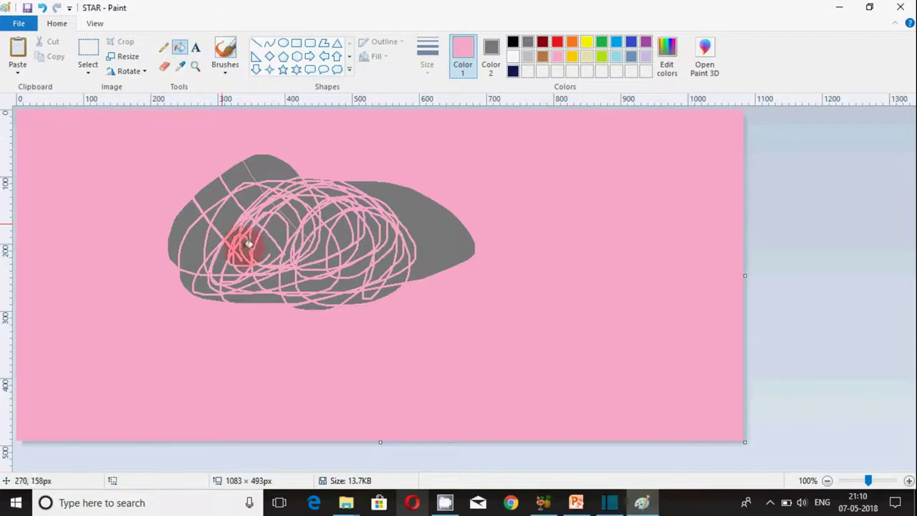
Fill several of the enclosed gray areas inside the scribble with pink.
click(435, 216)
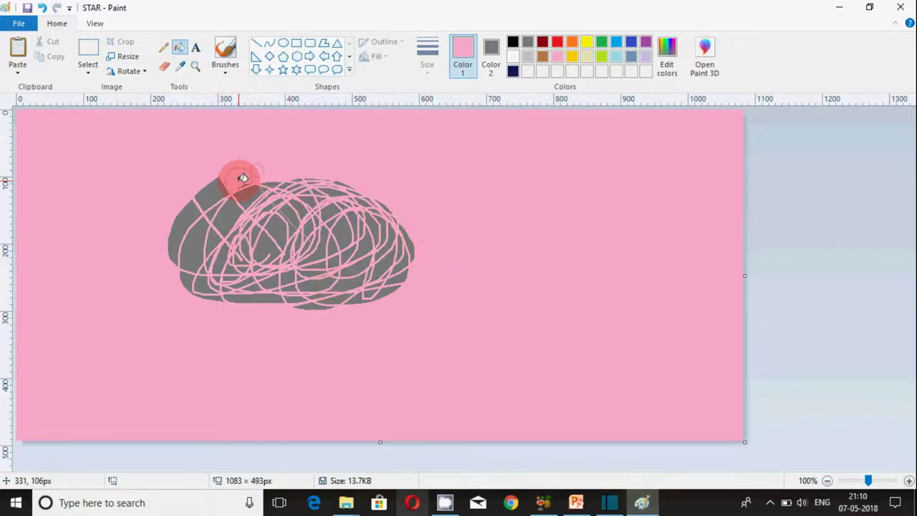
click(227, 223)
click(211, 245)
click(268, 246)
click(337, 231)
click(366, 243)
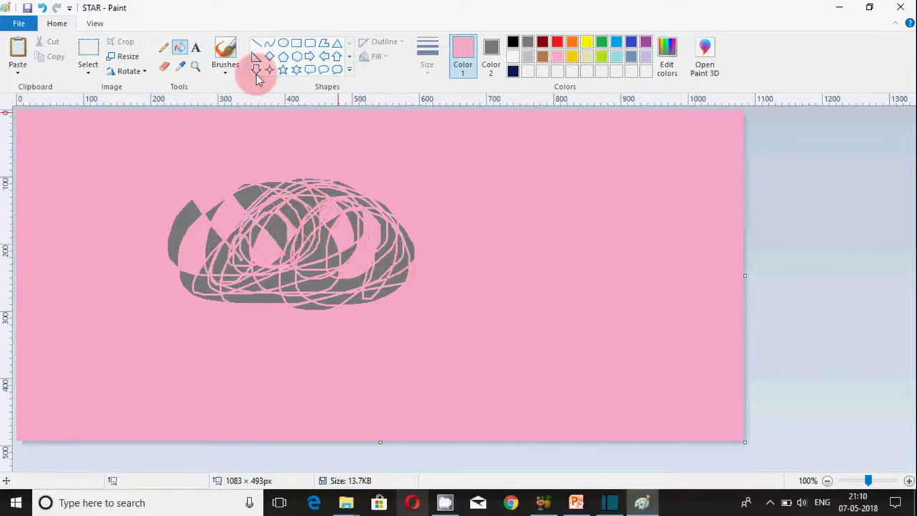
Delete a rectangular area of about 385 × 211 px around the scribble and fill the emptied gray rectangle with pink.
click(88, 49)
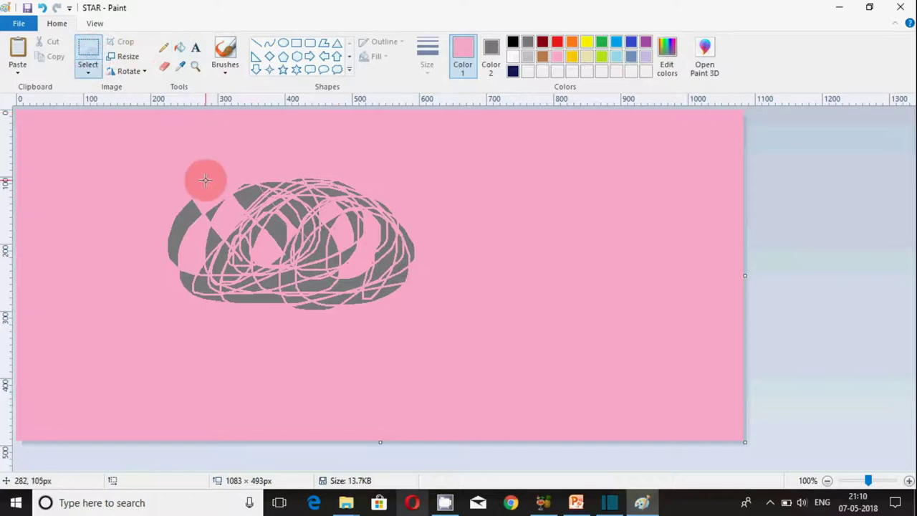
mouse_move(147, 189)
mouse_down()
mouse_move(389, 220)
mouse_move(420, 253)
mouse_up()
click(460, 258)
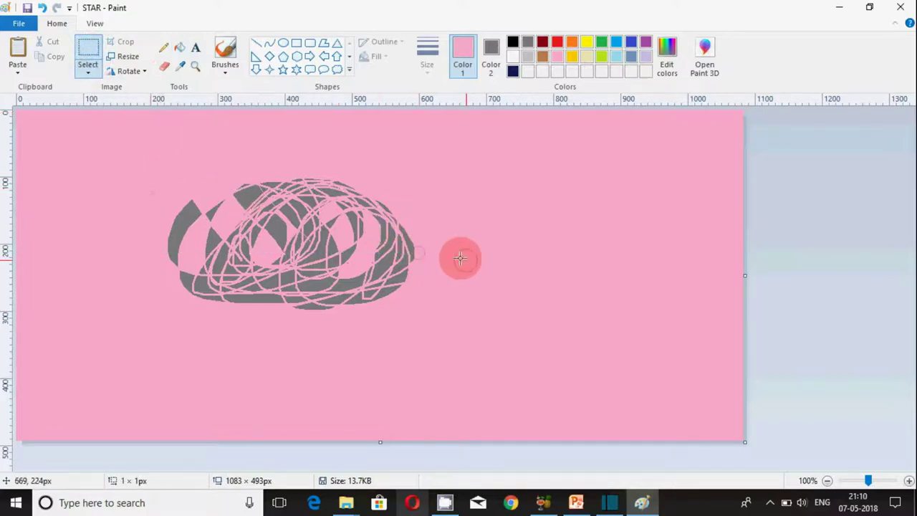
mouse_move(163, 175)
mouse_down()
mouse_move(210, 260)
mouse_move(348, 292)
mouse_move(396, 326)
mouse_move(416, 313)
mouse_up()
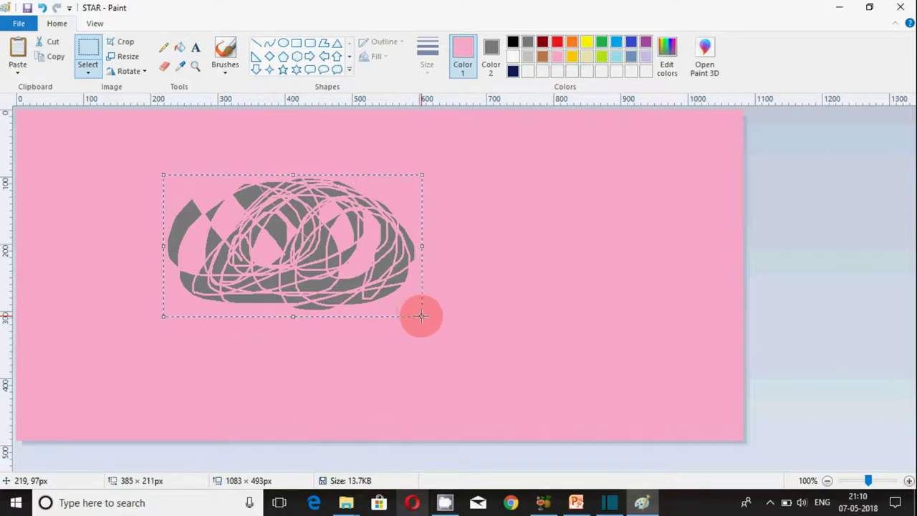
key(Delete)
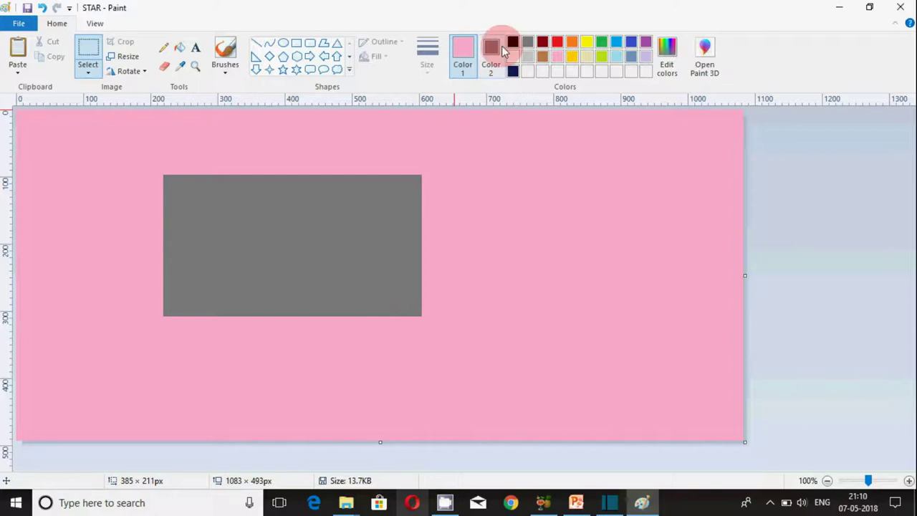
click(179, 65)
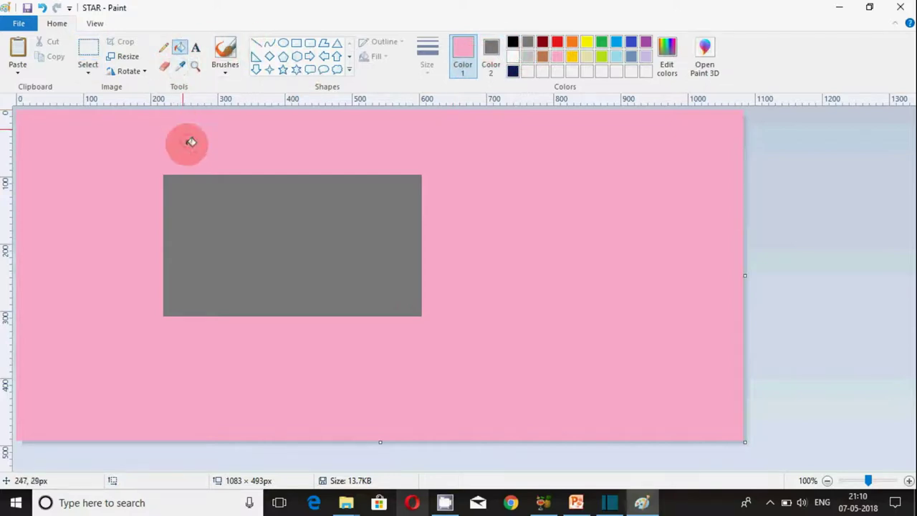
click(215, 232)
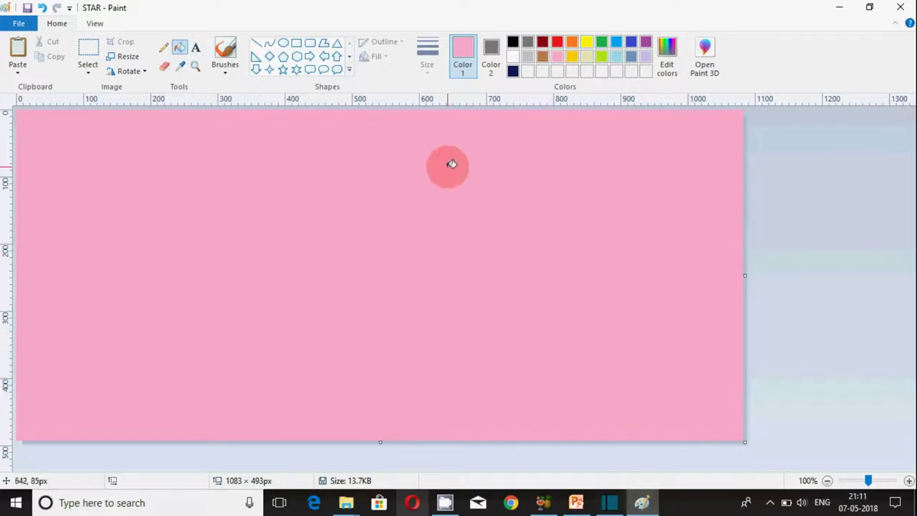
Set Color 1 to light blue and spray many slanting Airbrush strokes across the left half of the canvas.
click(224, 72)
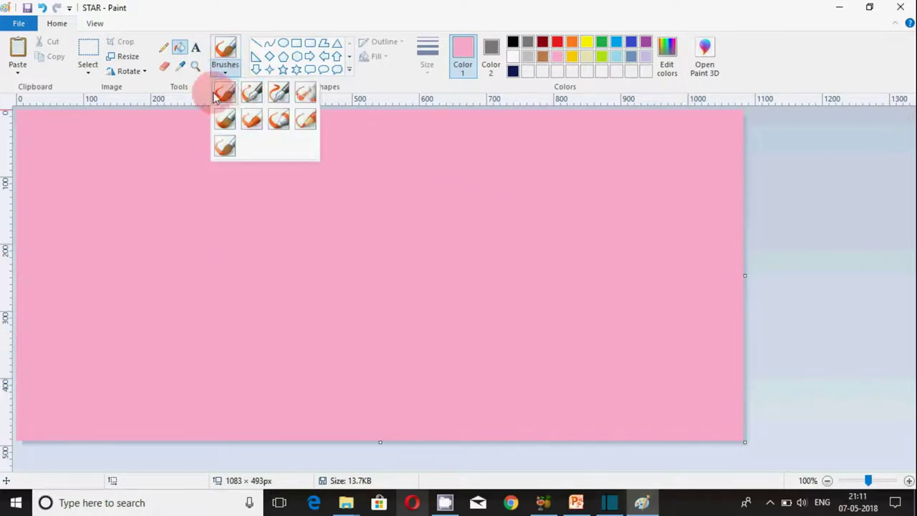
click(305, 99)
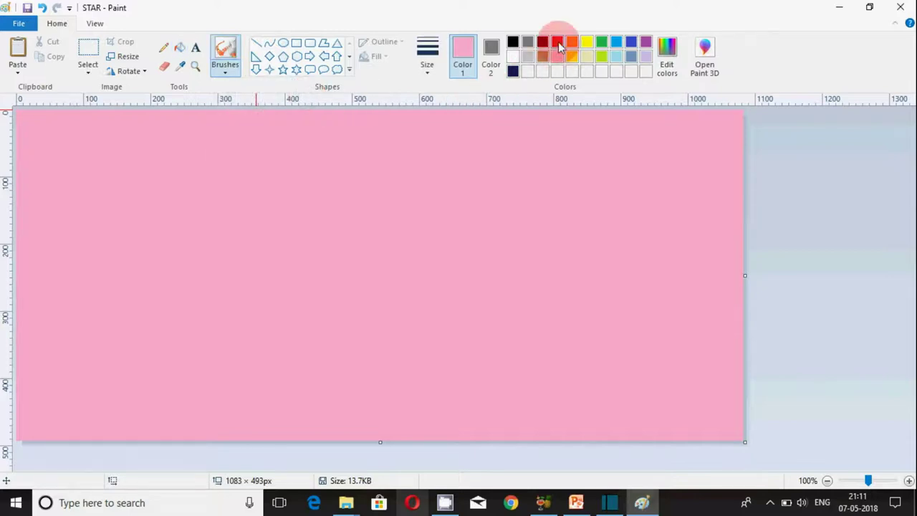
click(616, 43)
drag(179, 155, 279, 192)
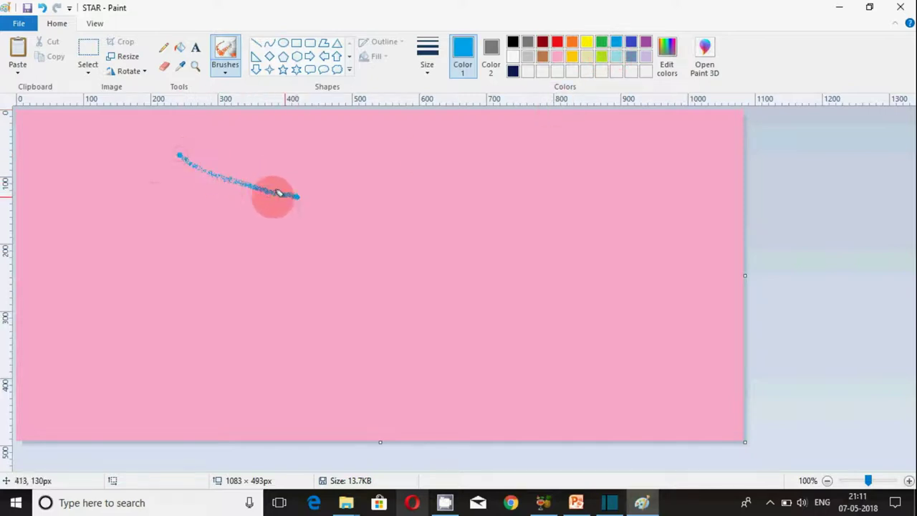
drag(89, 190, 308, 230)
drag(159, 183, 319, 222)
drag(225, 152, 370, 205)
drag(21, 227, 407, 234)
mouse_move(299, 245)
mouse_down()
mouse_move(143, 241)
mouse_move(353, 237)
mouse_move(286, 268)
mouse_move(147, 203)
mouse_move(293, 186)
mouse_move(207, 174)
mouse_move(338, 217)
mouse_move(378, 289)
mouse_move(319, 284)
mouse_move(308, 254)
mouse_move(244, 216)
mouse_move(204, 178)
mouse_move(271, 174)
mouse_move(209, 170)
mouse_move(344, 210)
mouse_move(330, 194)
mouse_move(224, 156)
mouse_move(61, 307)
mouse_move(270, 266)
mouse_move(369, 288)
mouse_move(363, 269)
mouse_move(296, 294)
mouse_move(321, 265)
mouse_move(399, 258)
mouse_move(211, 213)
mouse_move(174, 298)
mouse_move(239, 265)
mouse_move(184, 252)
mouse_move(389, 262)
mouse_move(242, 70)
mouse_up()
Paint overlapping light blue Watercolor brush strokes in the right half of the canvas.
click(236, 73)
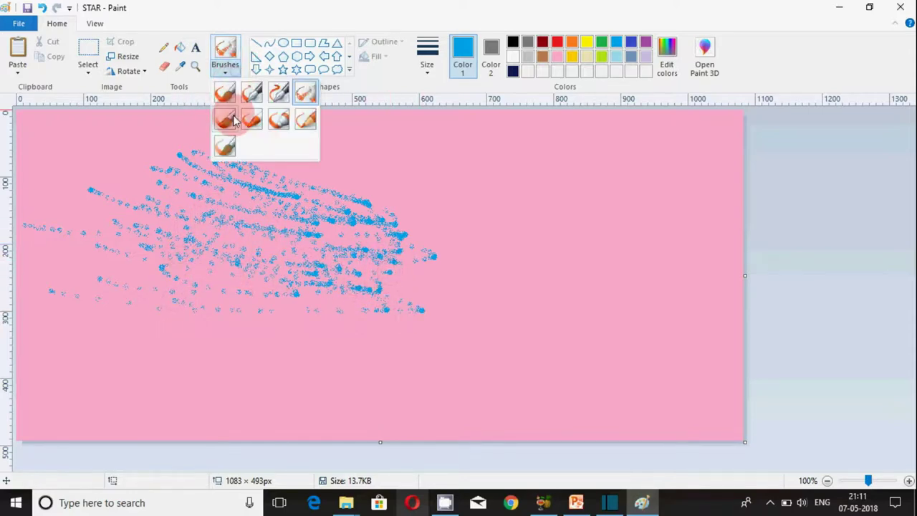
click(226, 144)
mouse_move(494, 179)
mouse_down()
mouse_move(628, 234)
mouse_move(570, 228)
mouse_move(620, 235)
mouse_move(524, 203)
mouse_move(588, 227)
mouse_move(505, 206)
mouse_move(598, 240)
mouse_move(541, 221)
mouse_move(536, 240)
mouse_move(587, 251)
mouse_move(468, 229)
mouse_move(634, 247)
mouse_move(534, 192)
mouse_move(654, 232)
mouse_move(505, 204)
mouse_move(682, 230)
mouse_up()
click(228, 71)
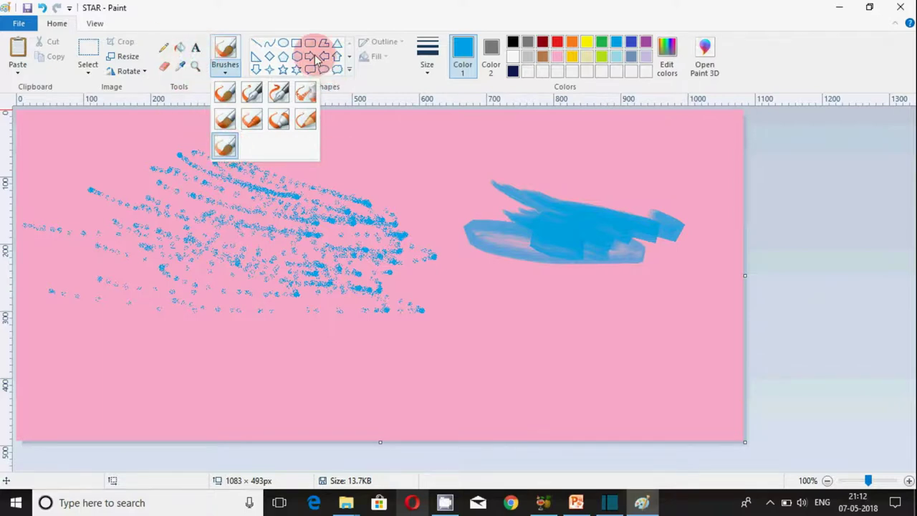
click(323, 139)
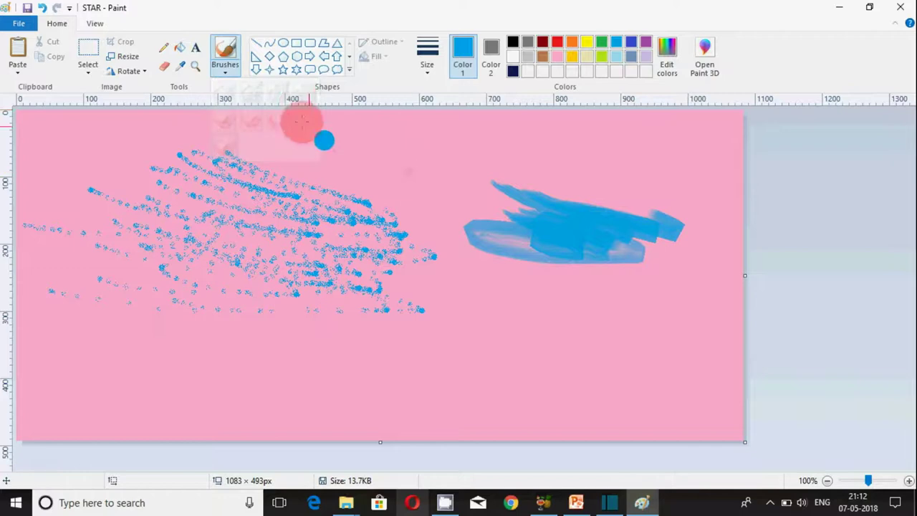
Draw a light blue ellipse of about 283 × 240 px mid-canvas and an S-shaped curve across its width.
click(285, 45)
drag(273, 152, 463, 313)
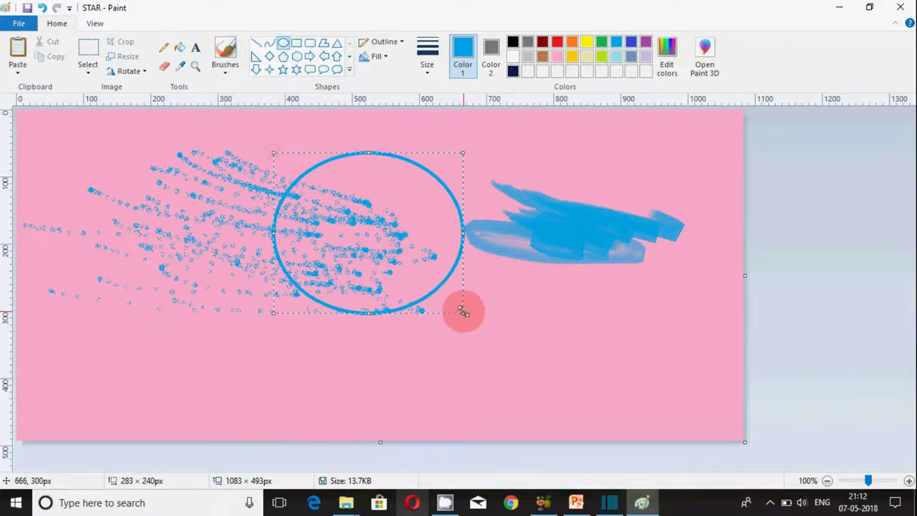
click(269, 48)
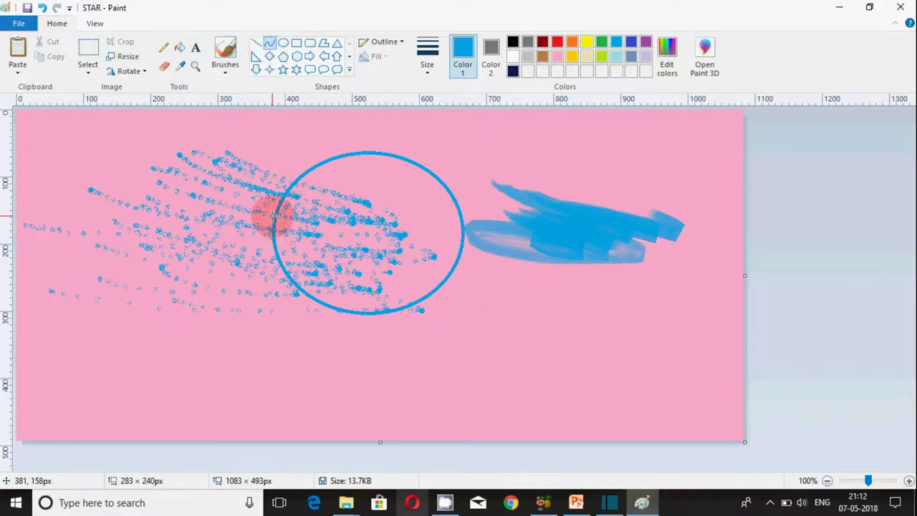
drag(276, 215, 464, 217)
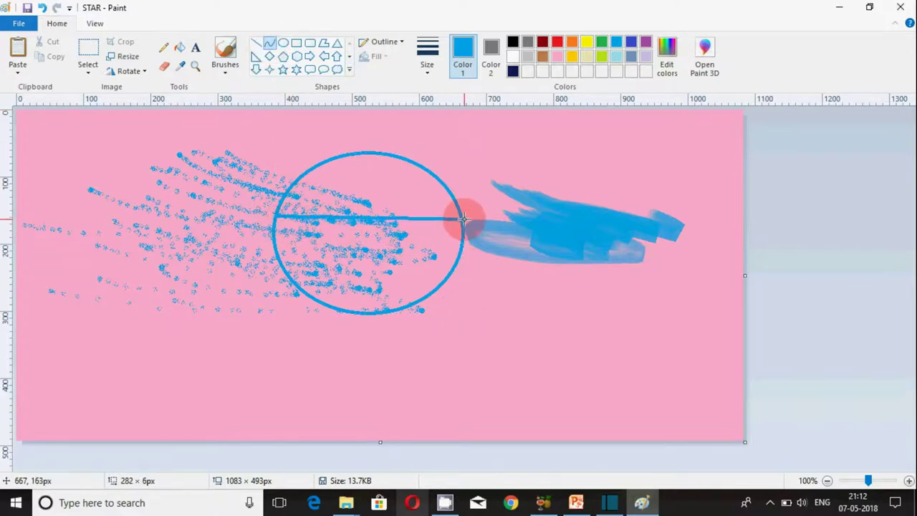
drag(324, 218, 337, 205)
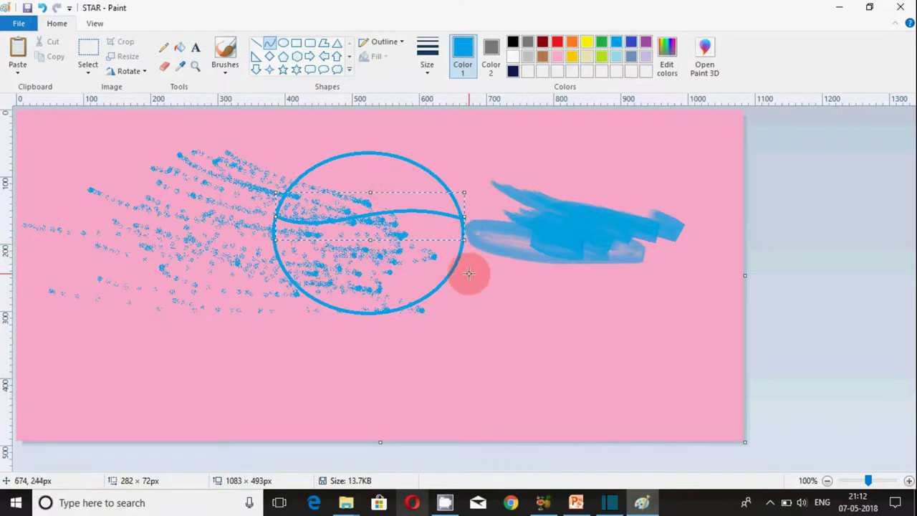
key(ctrl+v)
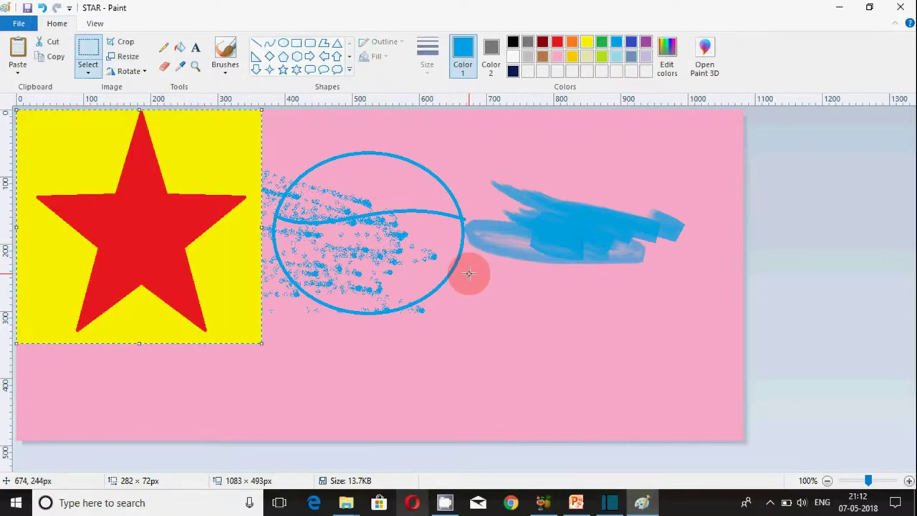
key(ctrl+z)
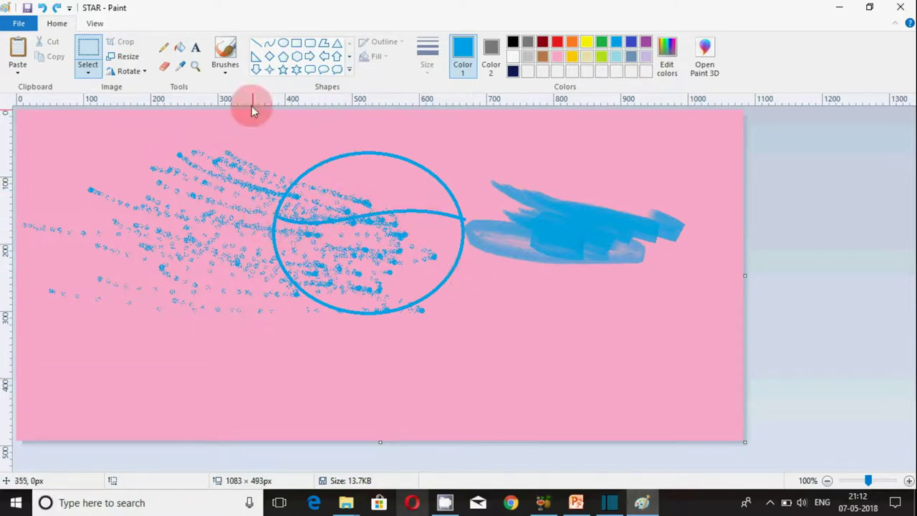
Draw a second S-shaped curve about 281 px wide across the ellipse, just below the first curve.
click(269, 44)
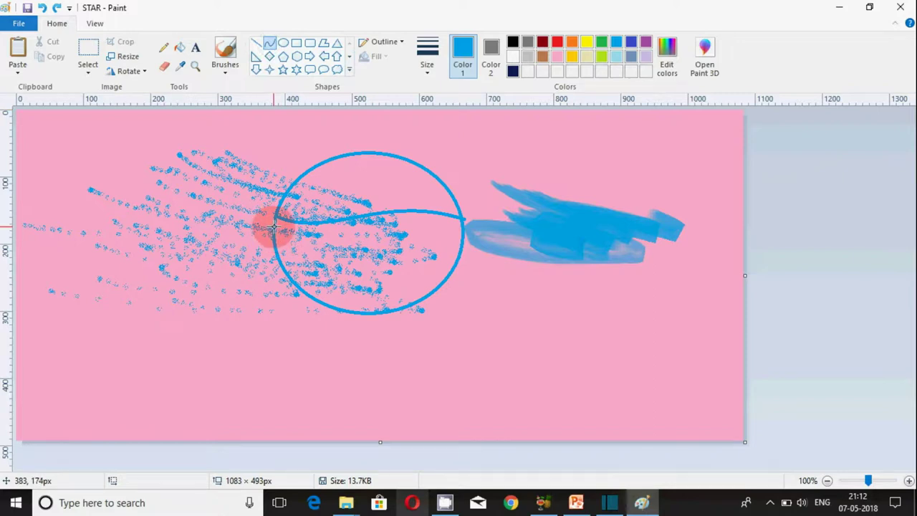
drag(277, 227, 462, 227)
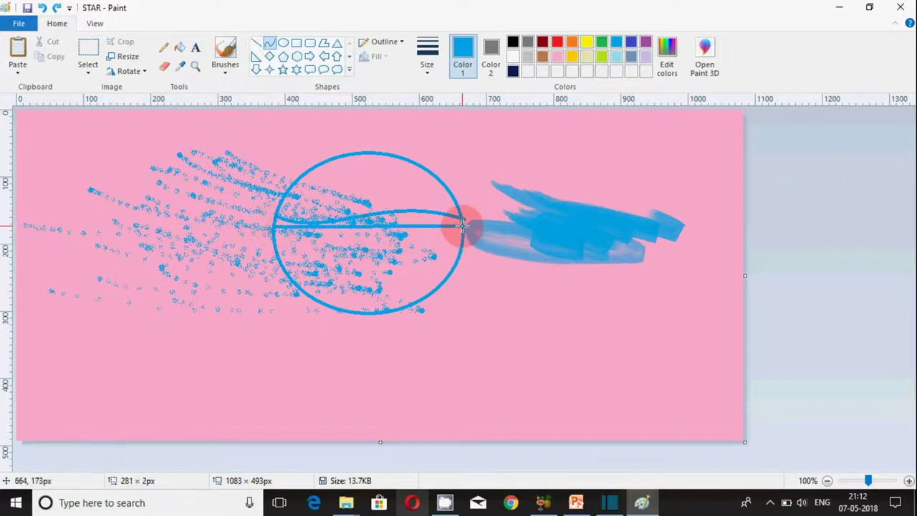
click(301, 239)
drag(305, 231, 405, 232)
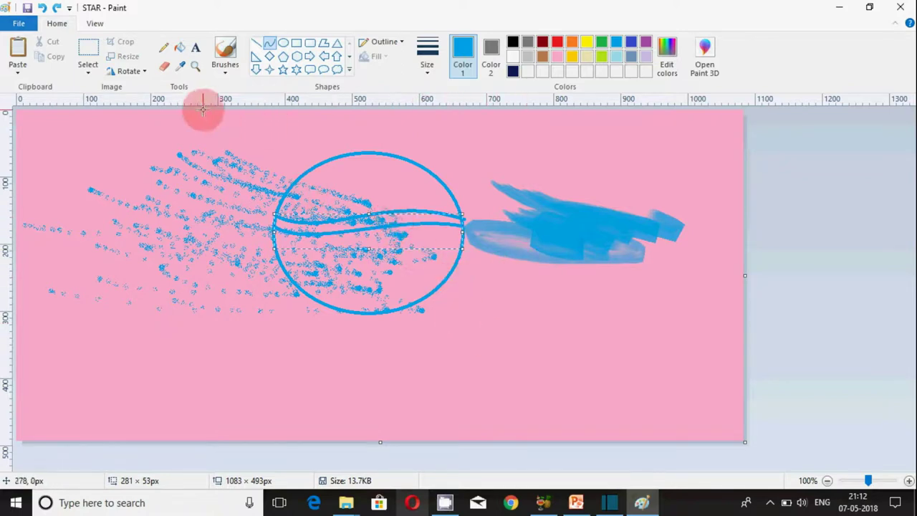
Fill the band between the two curves and the connected ellipse outline with red.
click(179, 47)
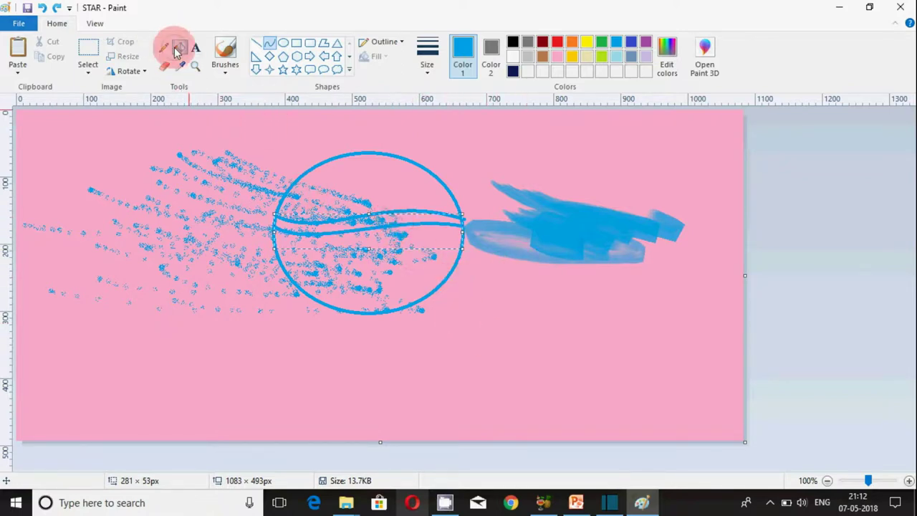
click(561, 45)
click(406, 217)
click(356, 222)
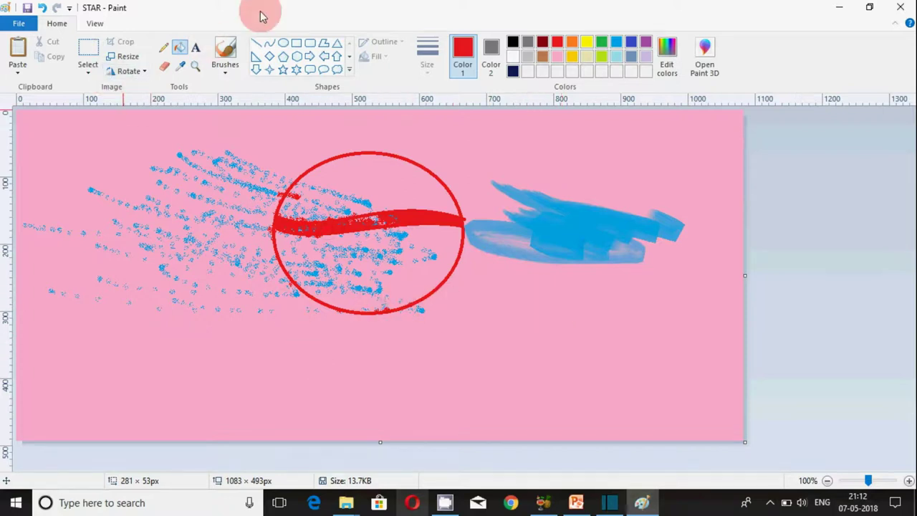
Draw a red S-shaped curve about 543 px wide below the ellipse.
click(268, 44)
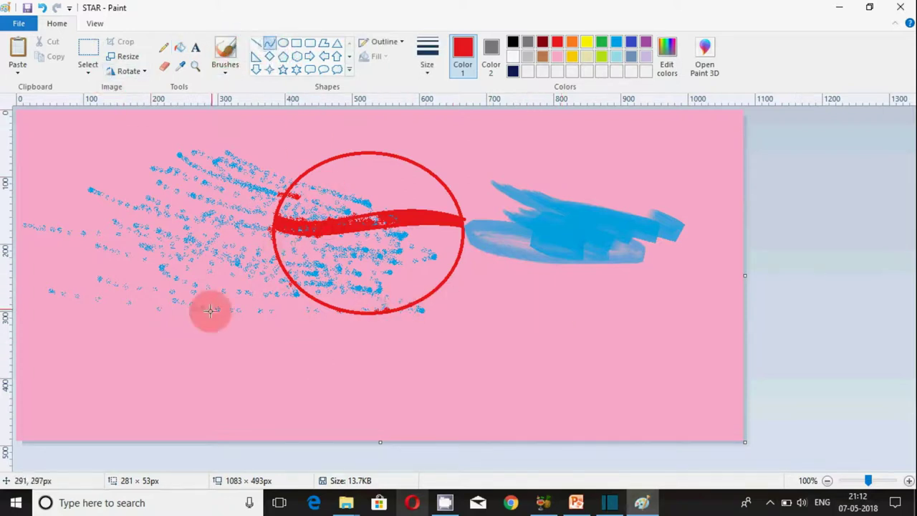
drag(158, 327, 524, 331)
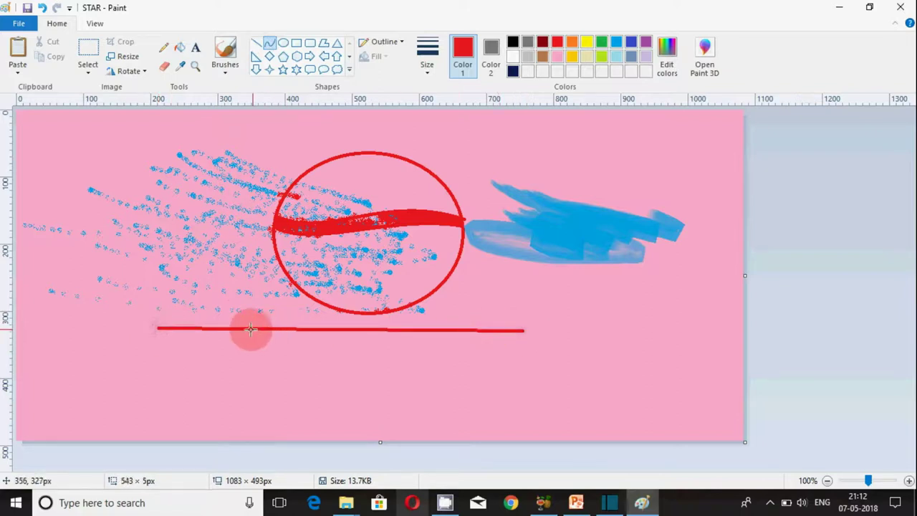
drag(217, 327, 360, 299)
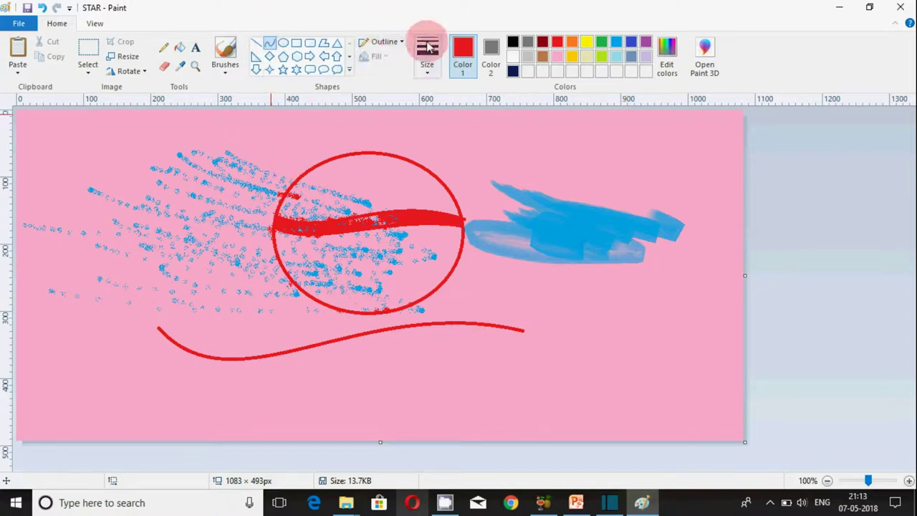
Try a red rectangle of about 198 × 166 px over the crayon strokes with an oil outline, and undo it.
click(297, 43)
drag(67, 147, 201, 257)
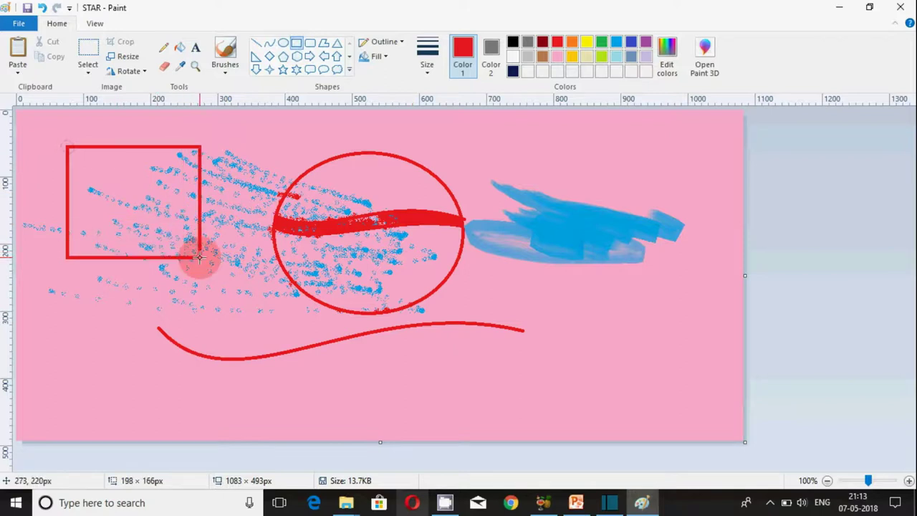
click(398, 44)
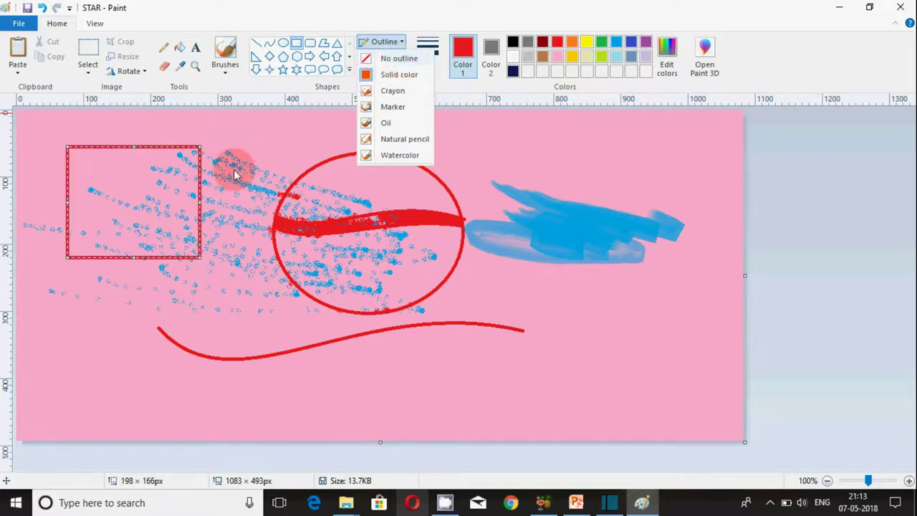
click(406, 78)
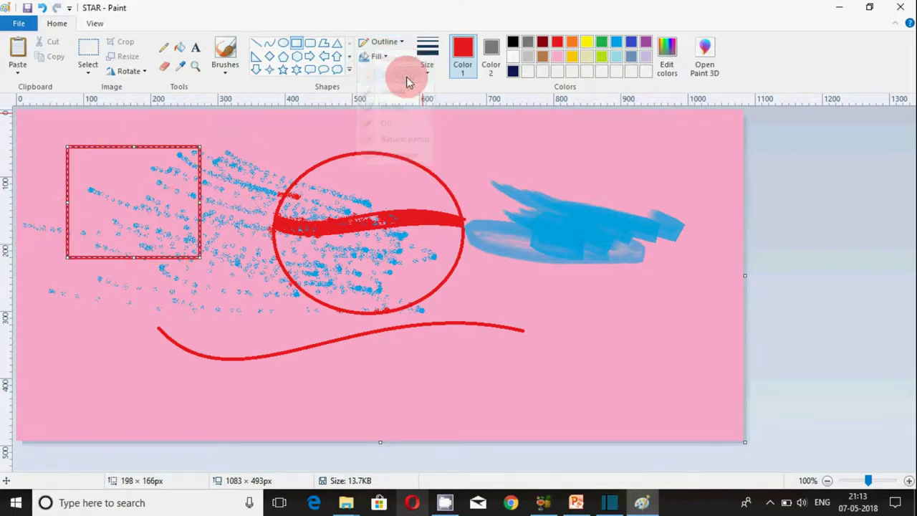
click(394, 42)
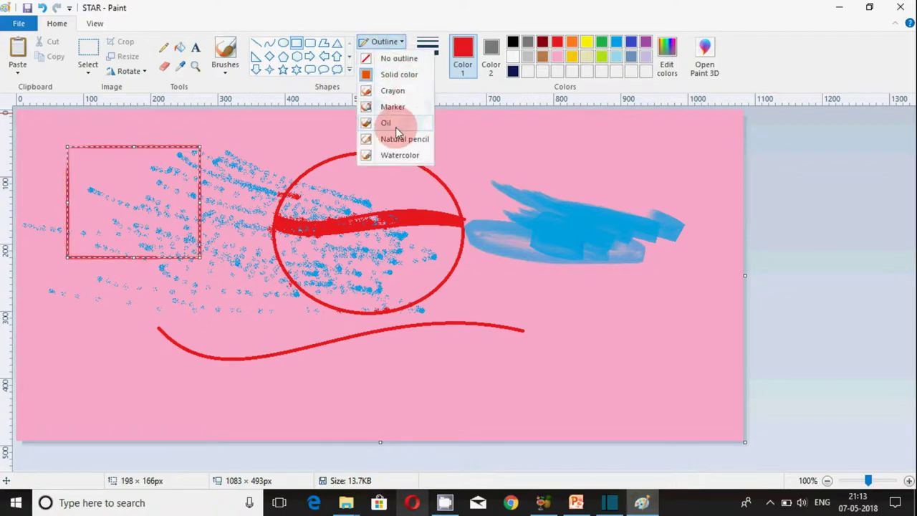
click(243, 156)
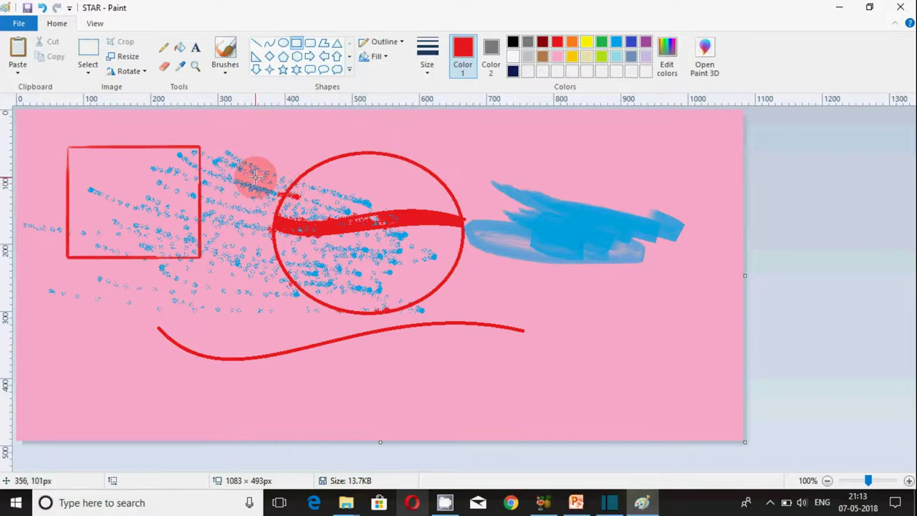
key(ctrl+z)
Draw a red rectangle of about 196 × 177 px over the blue crayon strokes and give it a watercolor outline.
drag(112, 155, 243, 273)
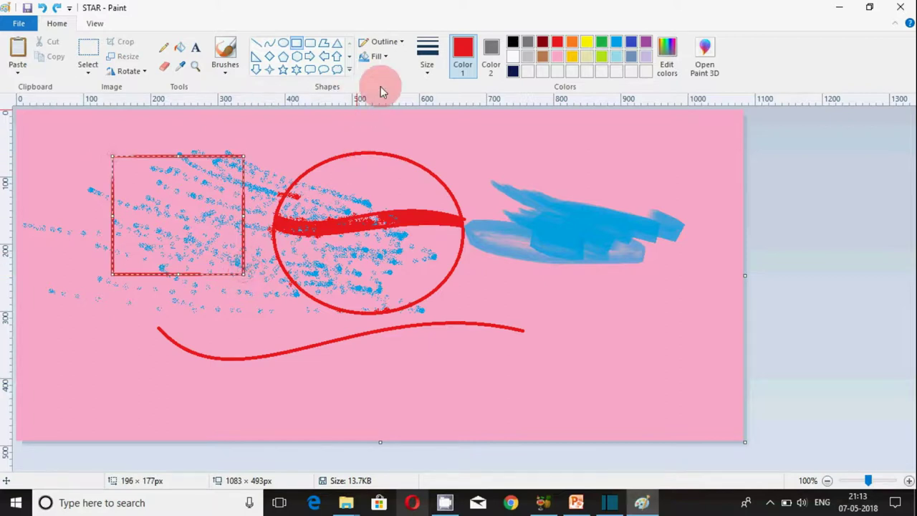
click(398, 43)
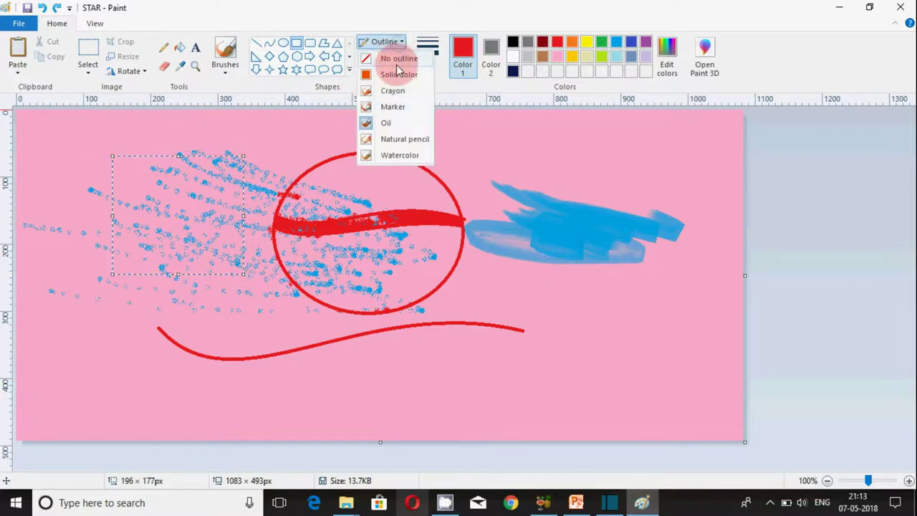
click(397, 77)
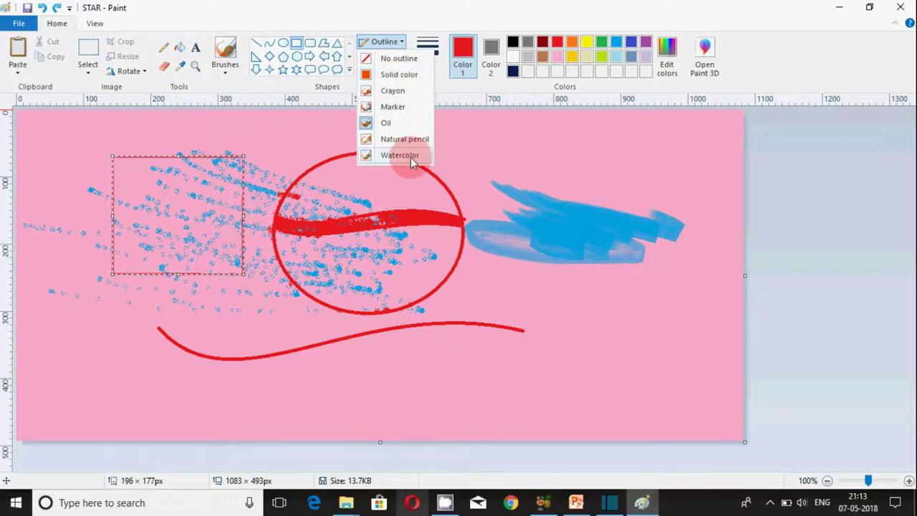
click(300, 154)
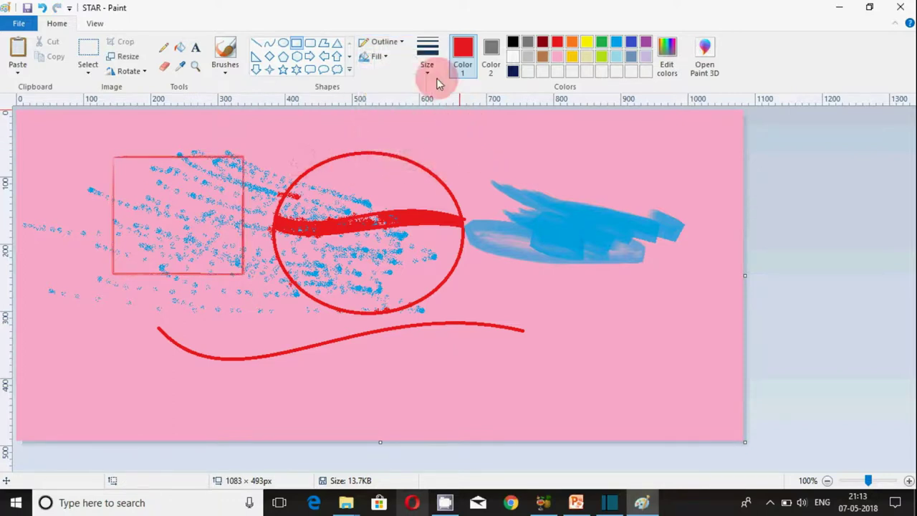
Draw a red square of about 214 × 214 px over the blue brush strokes with a solid color outline.
drag(497, 141, 642, 283)
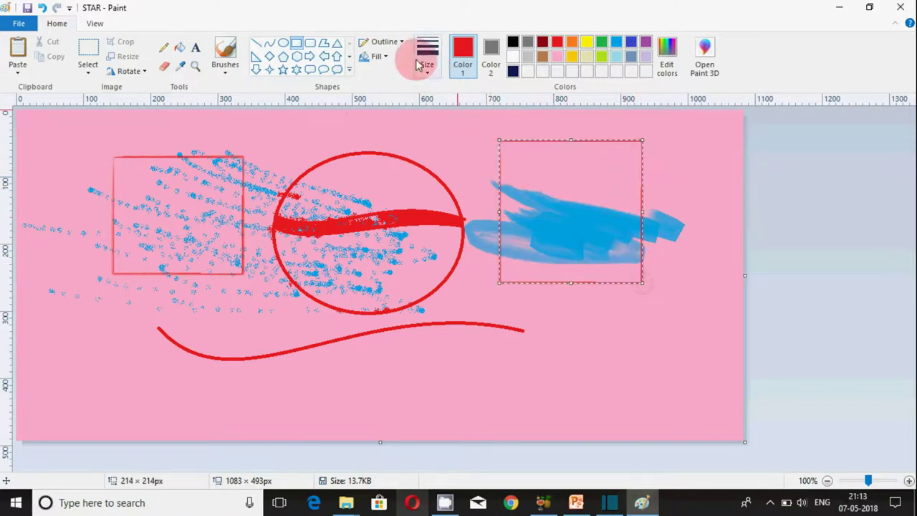
click(397, 42)
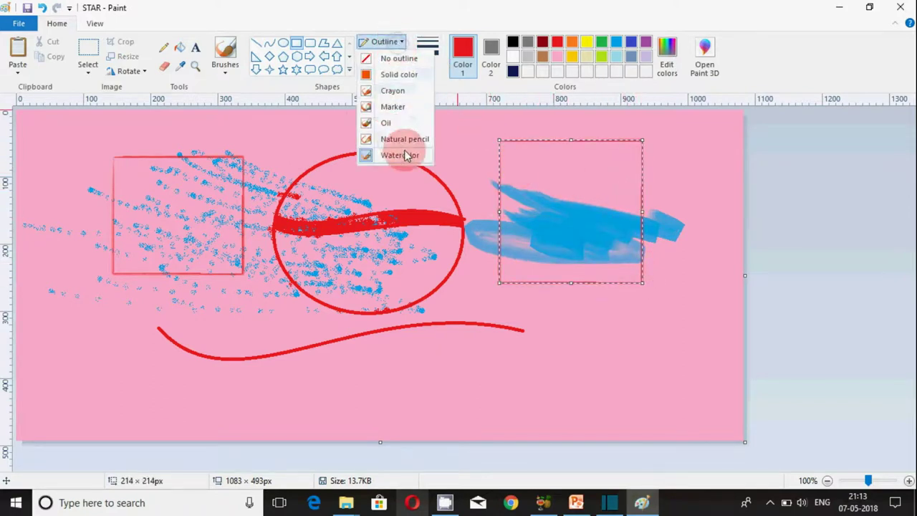
click(403, 75)
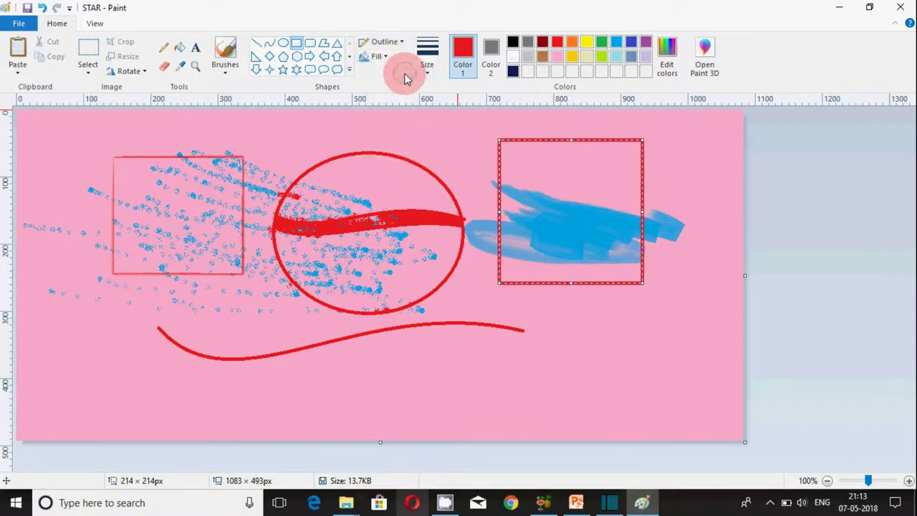
Set Color 2 to gold and preview the different fill styles on the square without applying one.
click(388, 56)
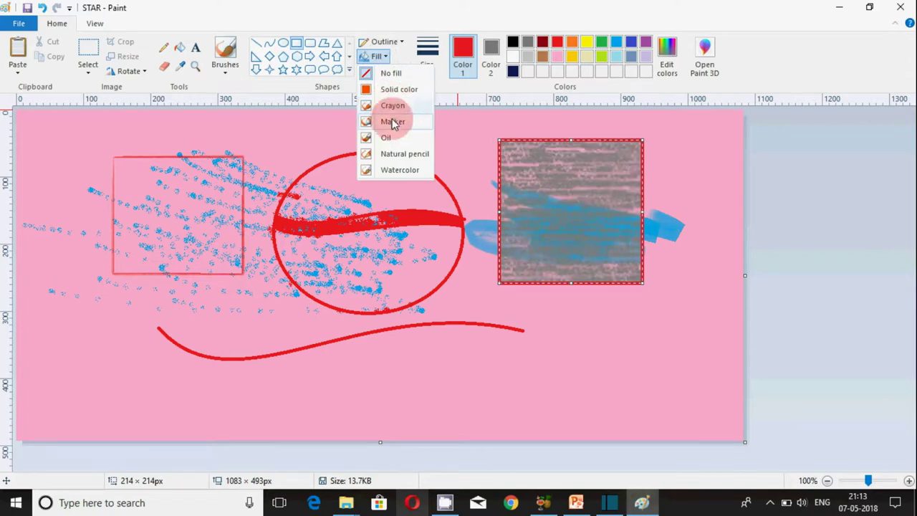
click(573, 46)
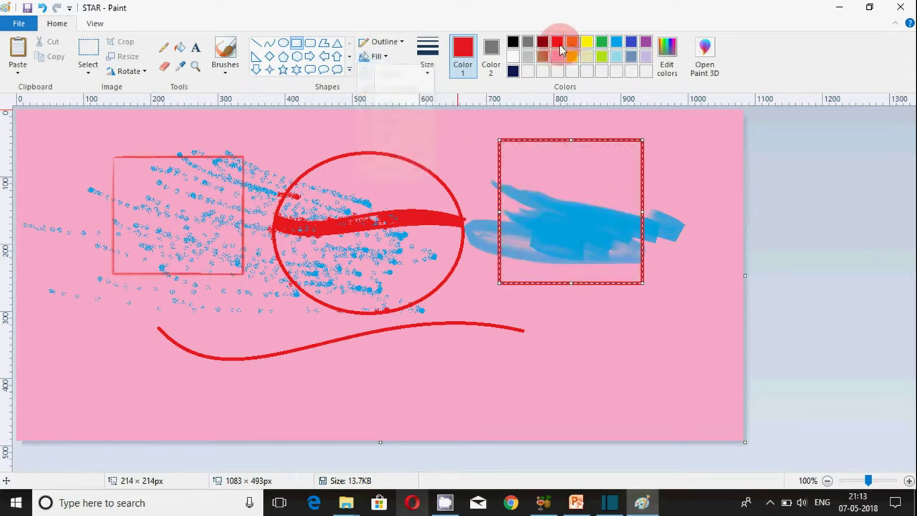
click(378, 58)
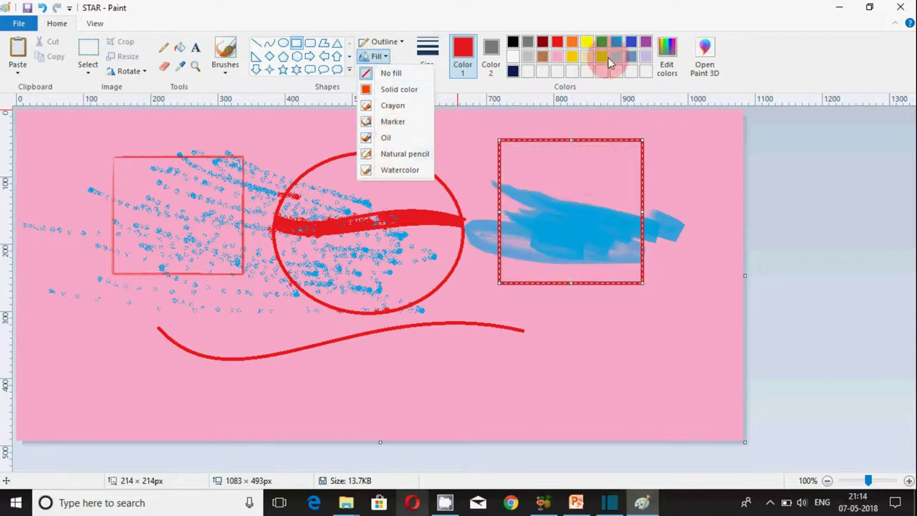
click(493, 50)
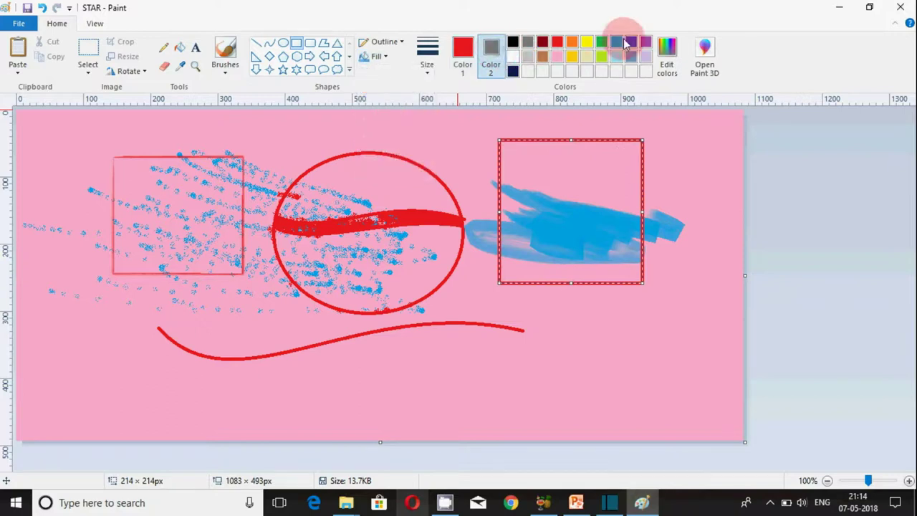
click(377, 57)
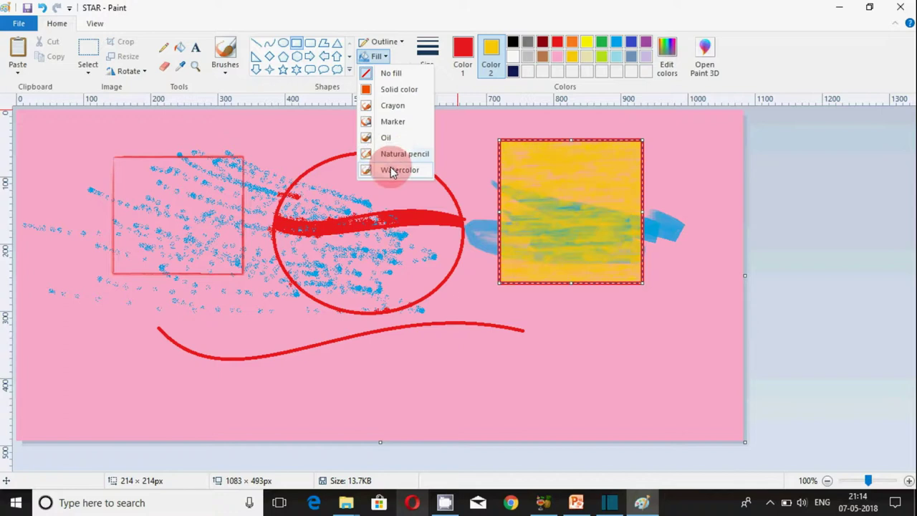
click(599, 45)
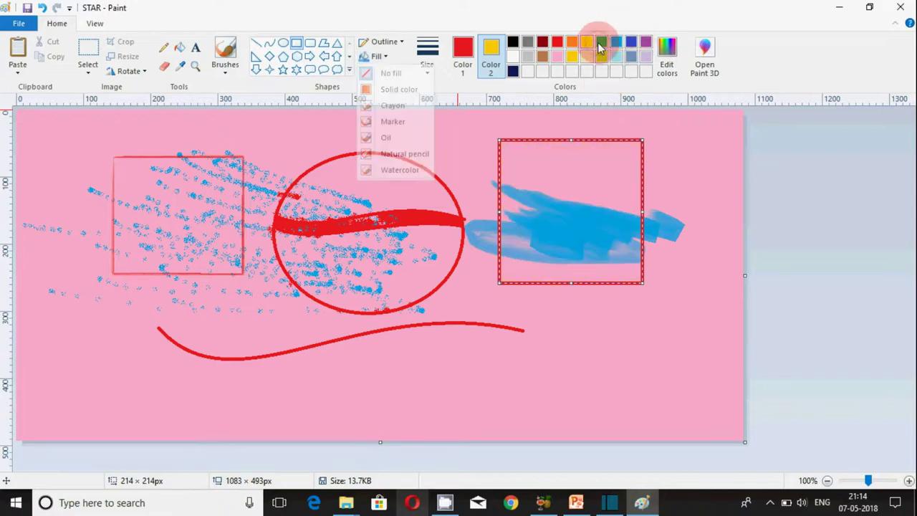
click(373, 56)
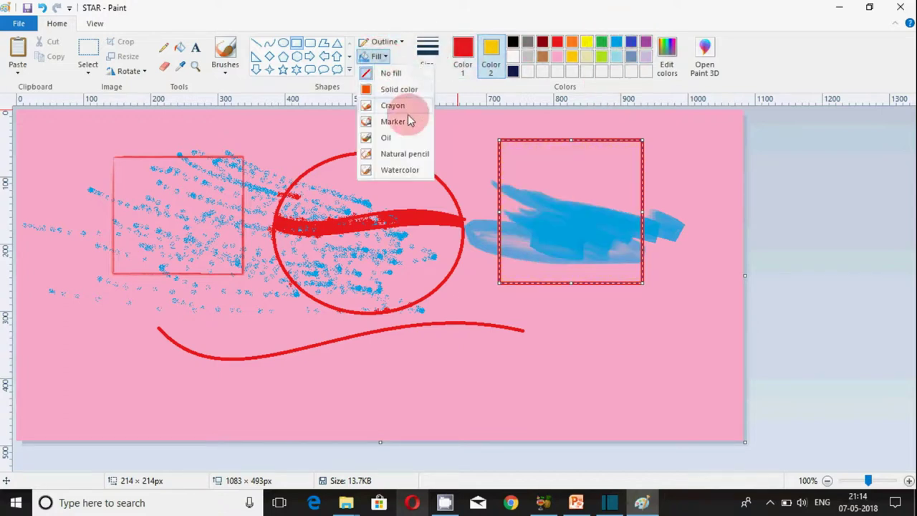
Set Color 2 to green and fill the square over the blue brush strokes in the Watercolor style.
click(492, 53)
click(601, 41)
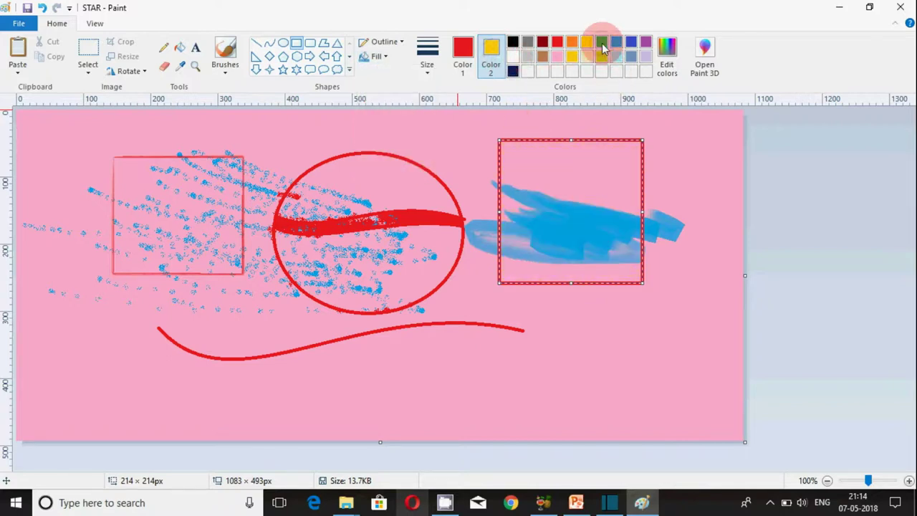
click(375, 56)
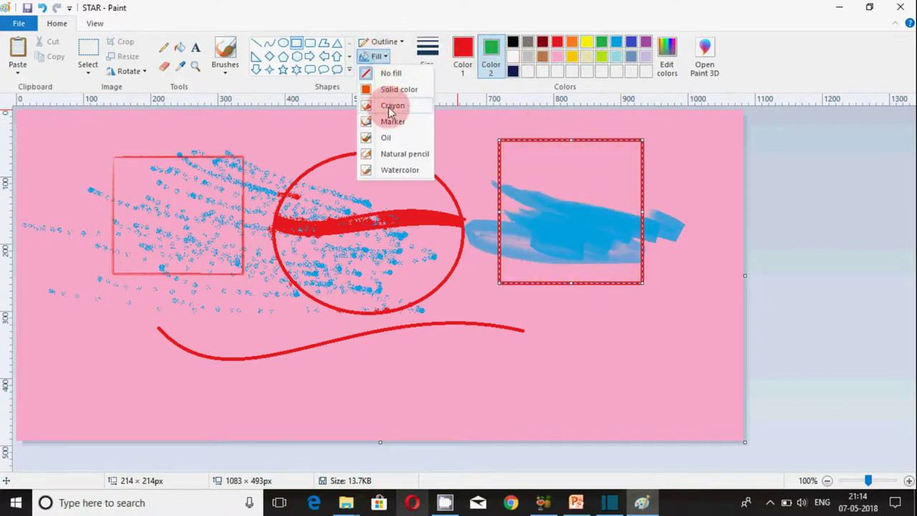
click(396, 170)
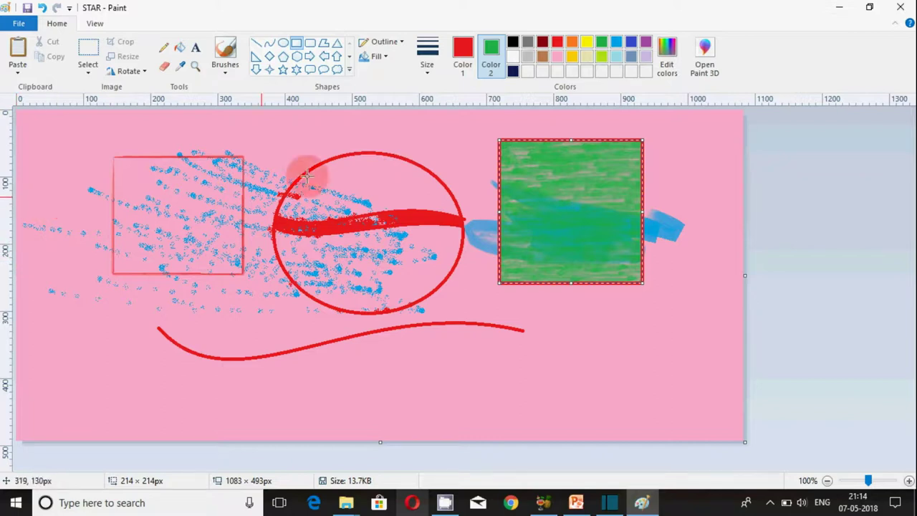
Add a text box of about 169 × 135 px on the green square containing the text "STC".
click(196, 48)
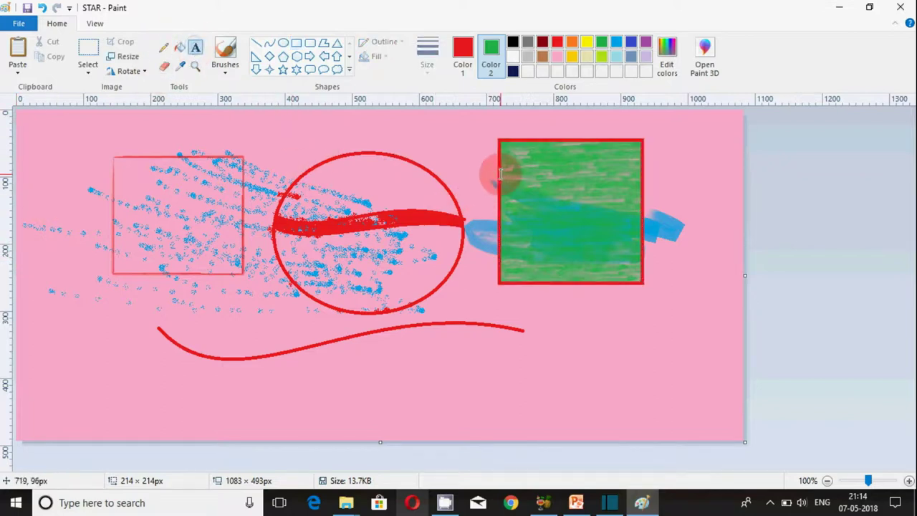
drag(503, 168, 616, 261)
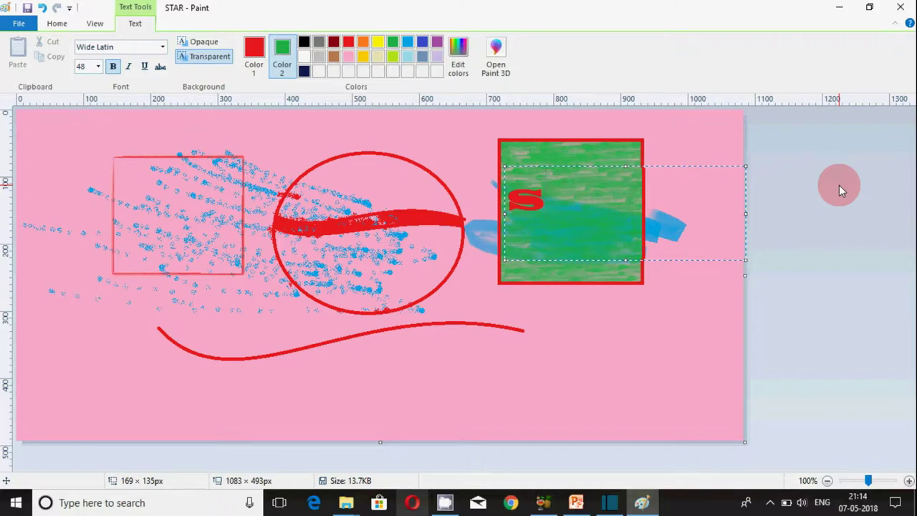
text(STC)
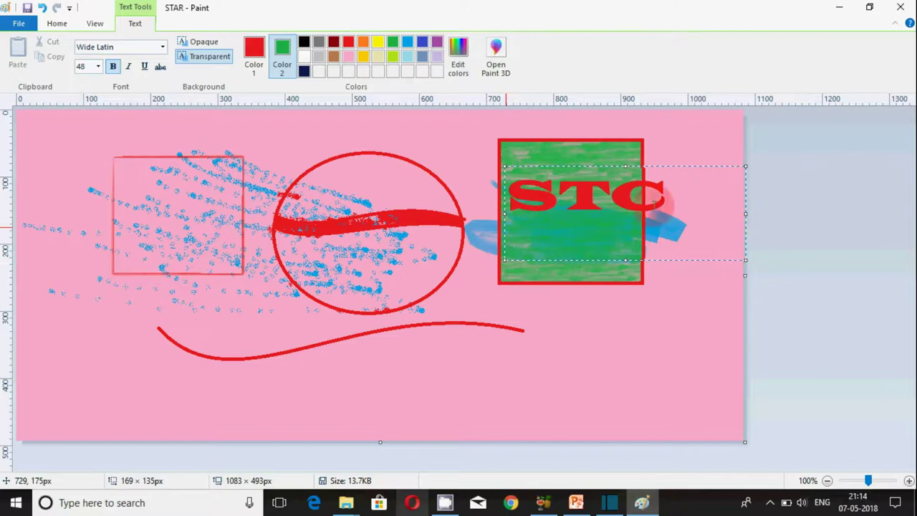
Set the STC text to size 35, add "Tuts" on a second line and place the text on the canvas.
drag(676, 191, 505, 194)
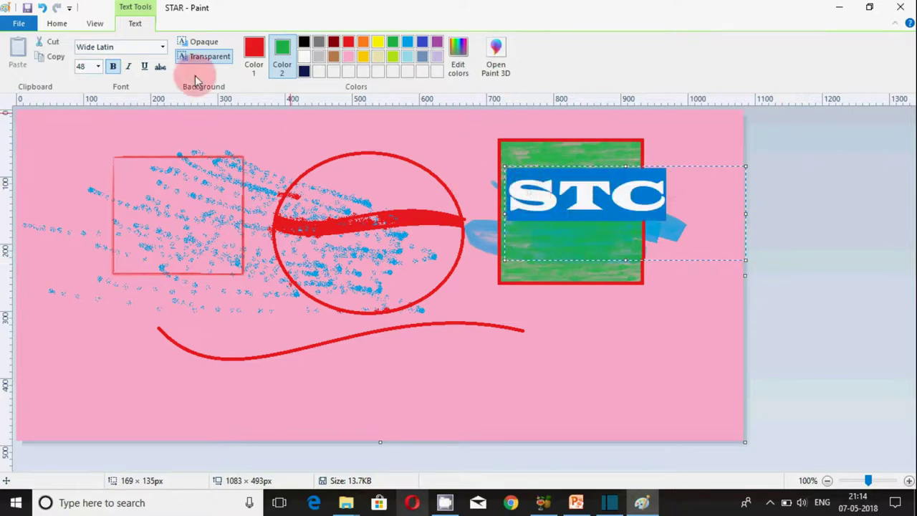
click(88, 68)
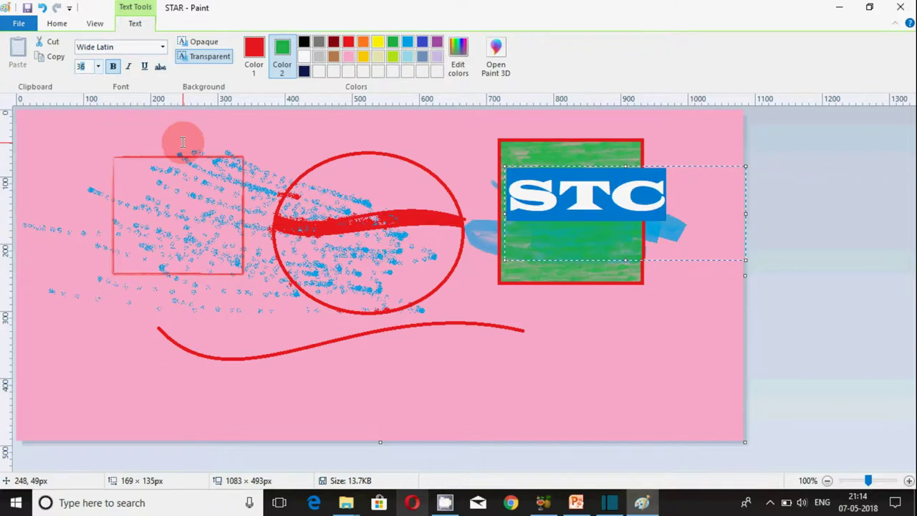
key(Return)
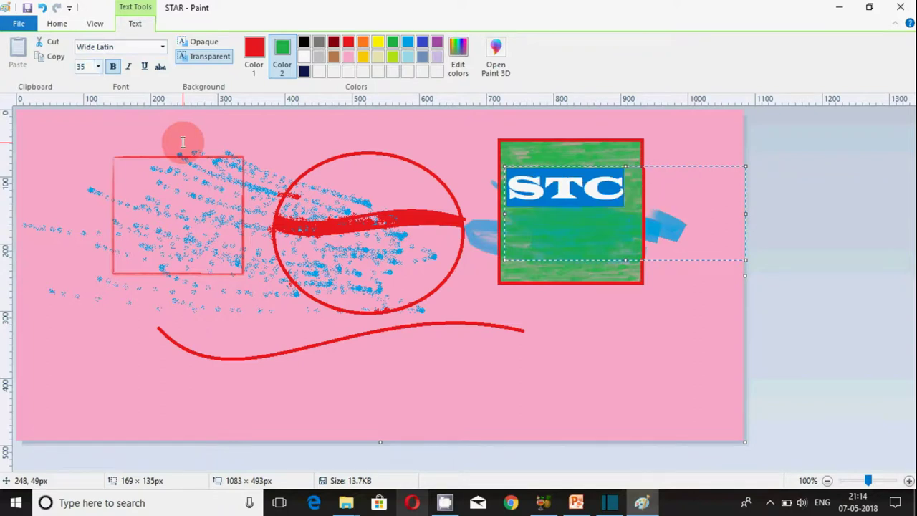
click(582, 240)
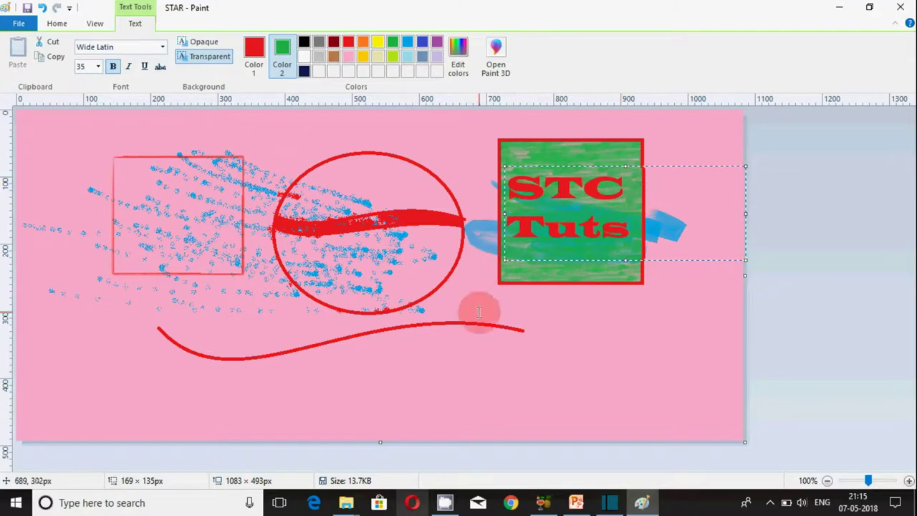
click(547, 342)
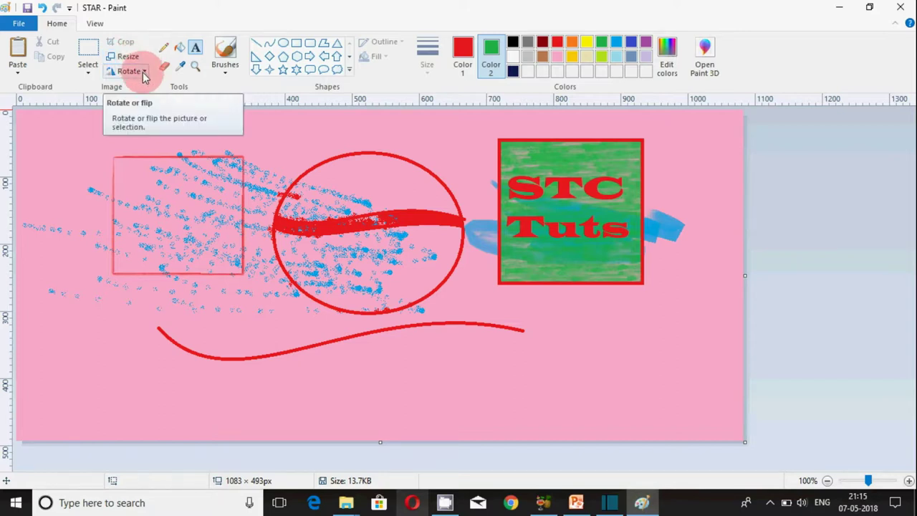
Select an area of about 236 × 241 px around the green STC Tuts square and rotate it right 90°.
click(89, 56)
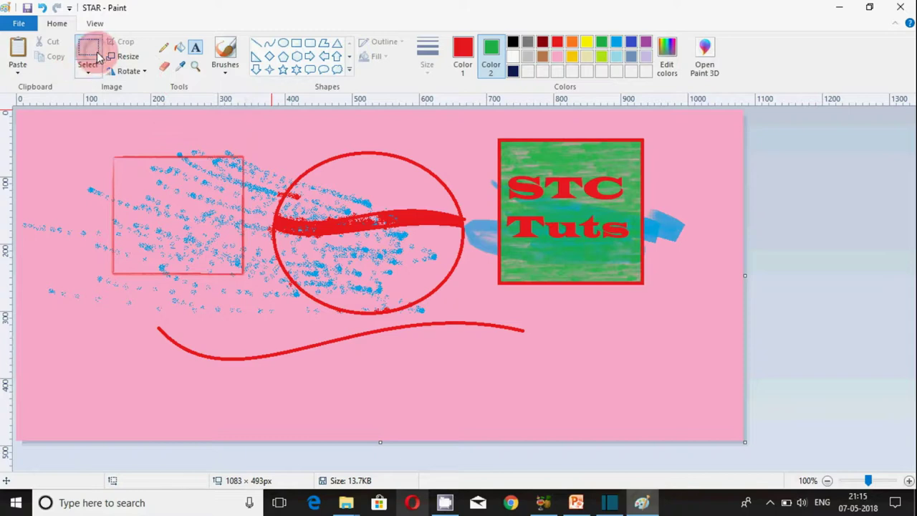
drag(489, 131, 649, 292)
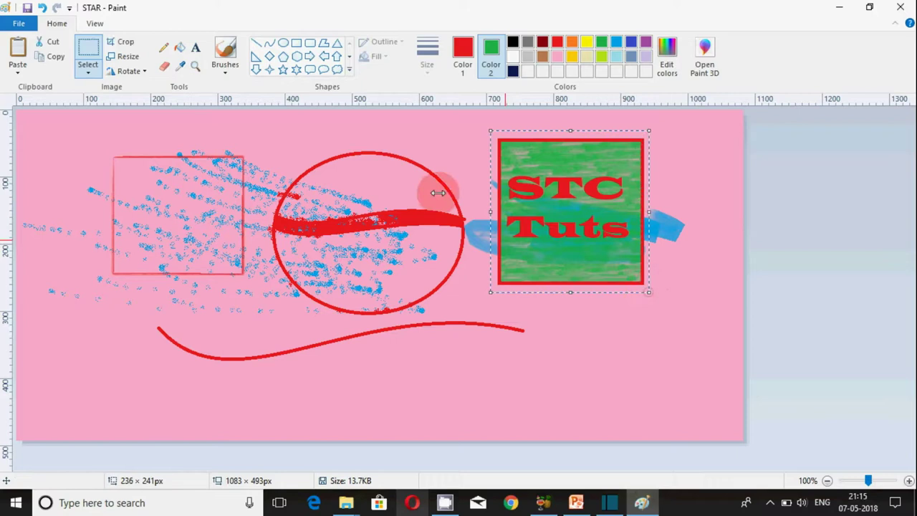
click(136, 73)
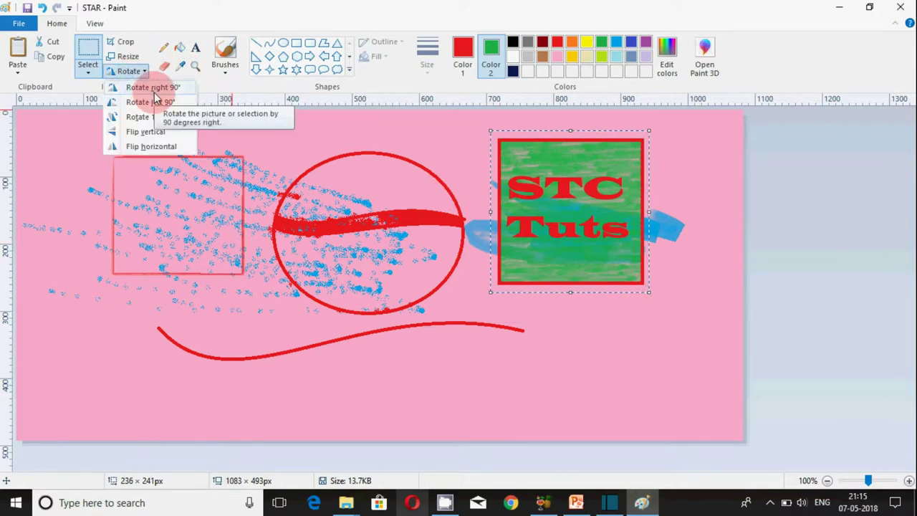
click(153, 88)
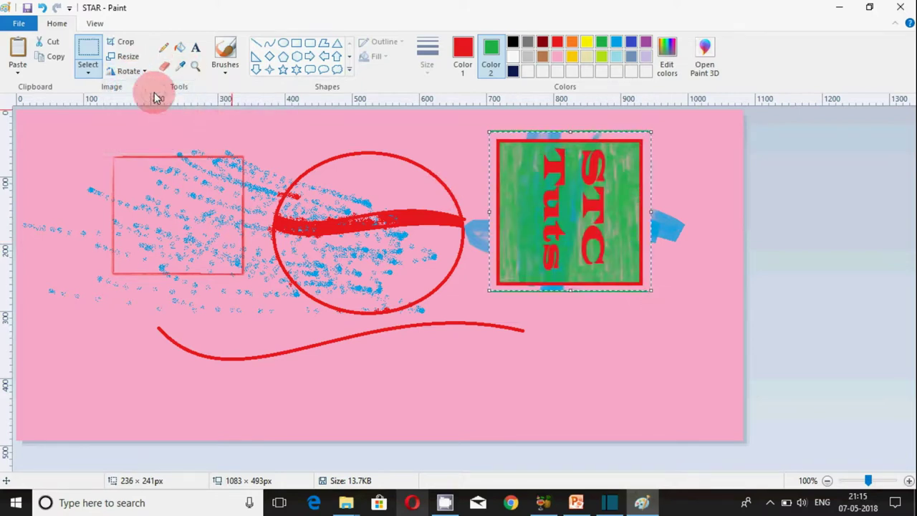
Rotate the STC Tuts selection left 90° and apply a 180° rotation to it twice.
click(145, 73)
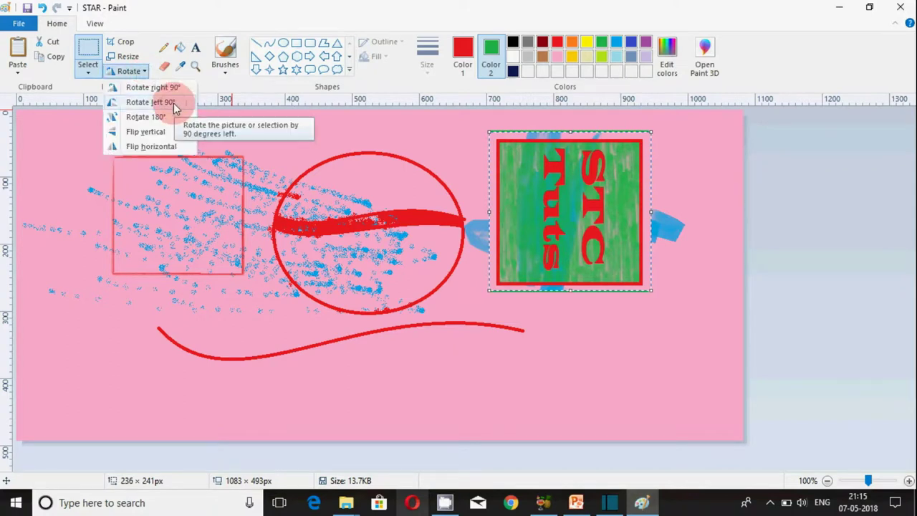
click(150, 103)
click(144, 69)
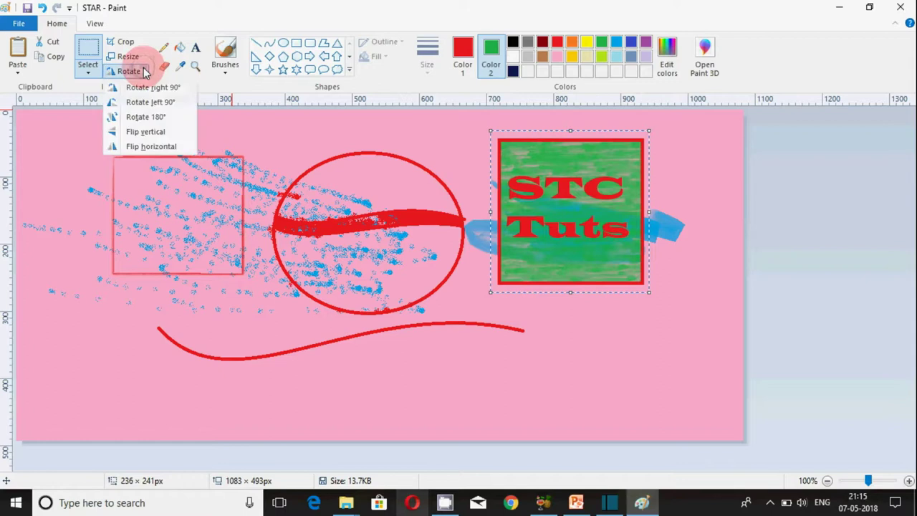
click(162, 116)
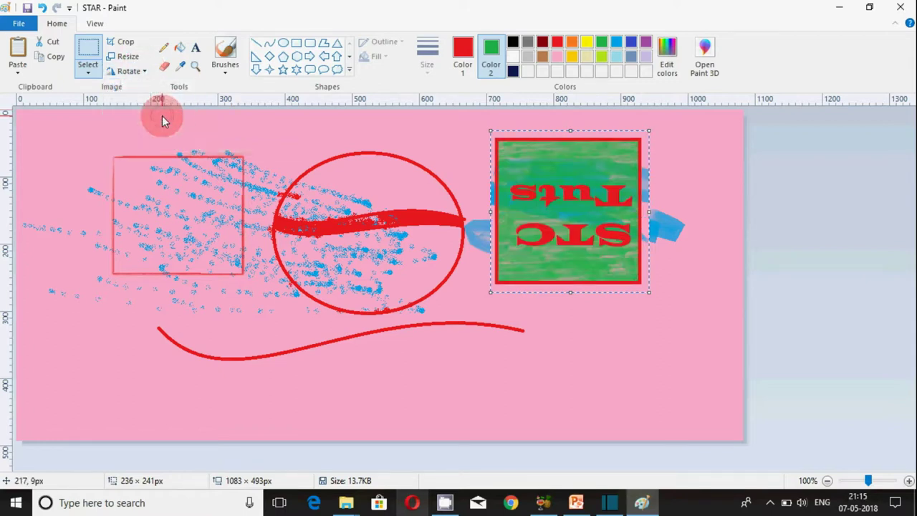
click(130, 71)
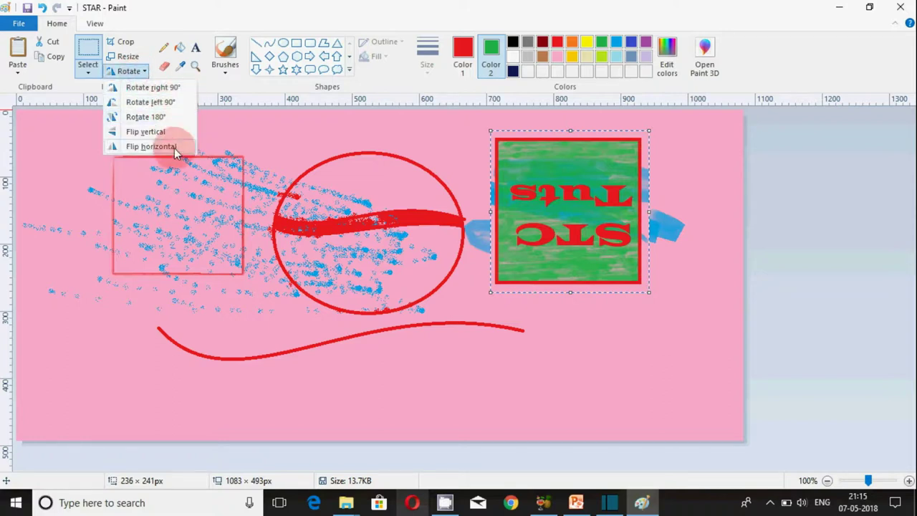
click(171, 118)
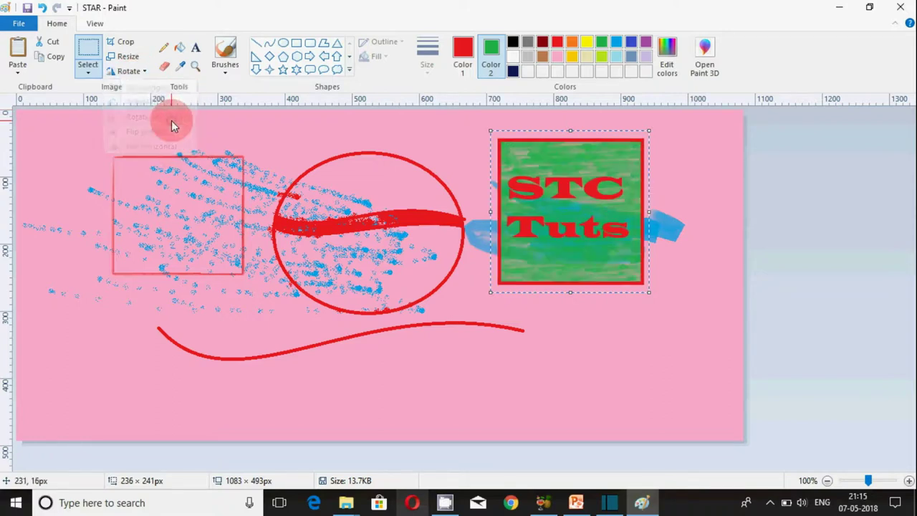
Flip the STC Tuts selection vertically twice.
click(132, 71)
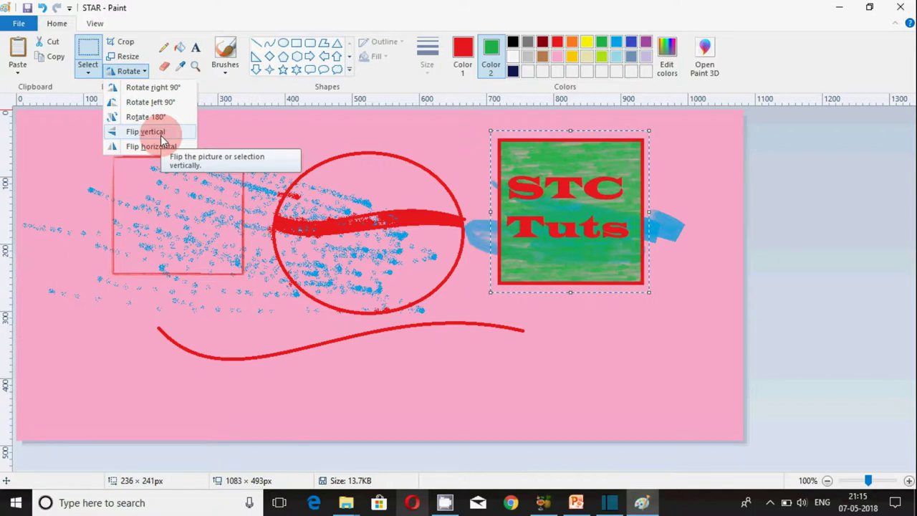
click(145, 132)
click(133, 71)
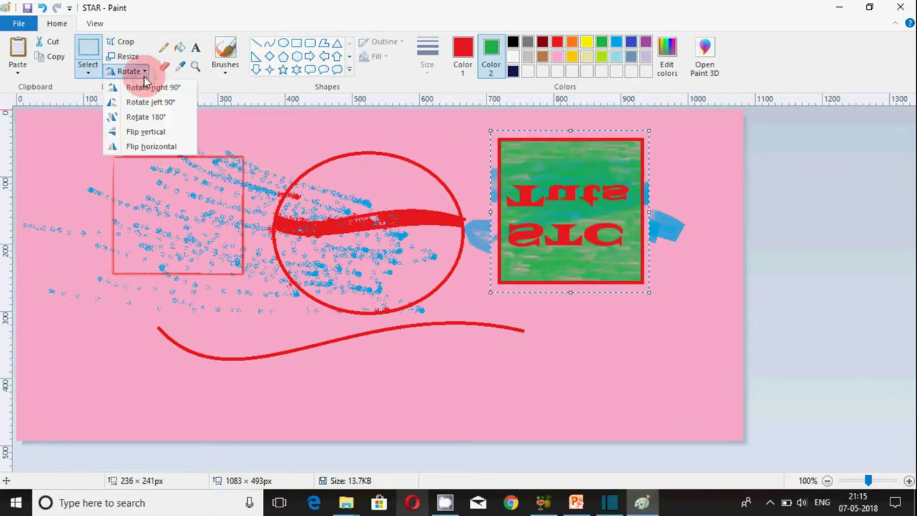
click(161, 131)
Flip the STC Tuts selection horizontally twice.
click(133, 70)
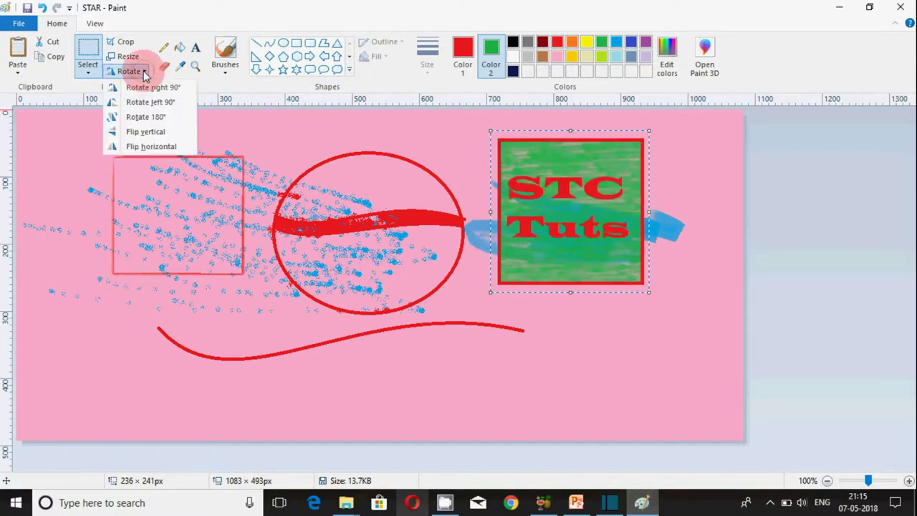
click(157, 146)
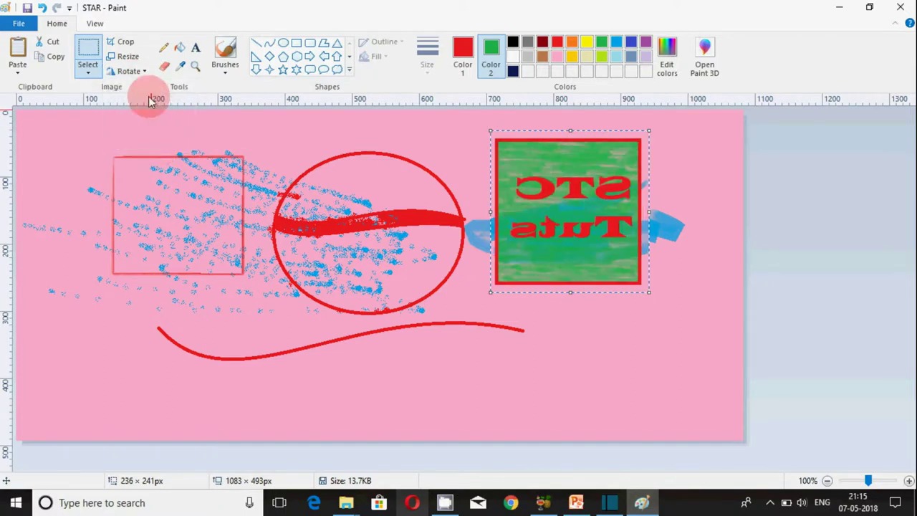
click(140, 71)
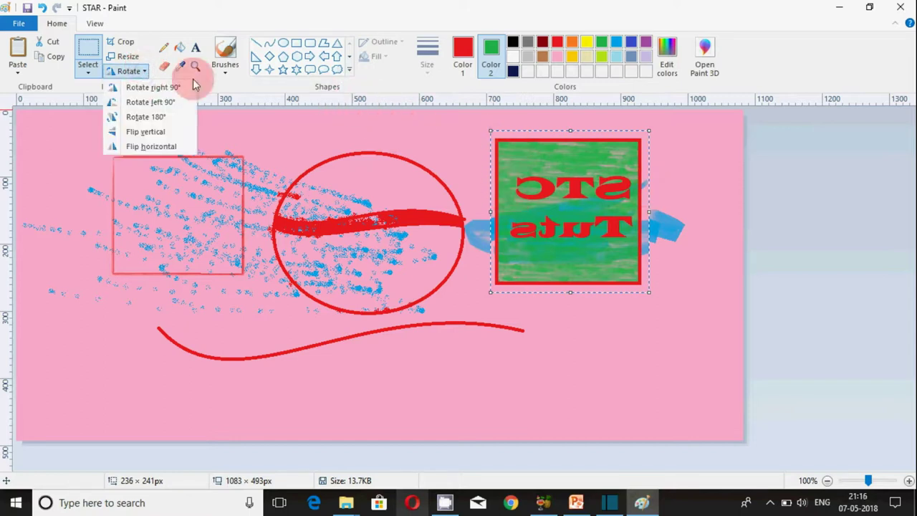
click(160, 147)
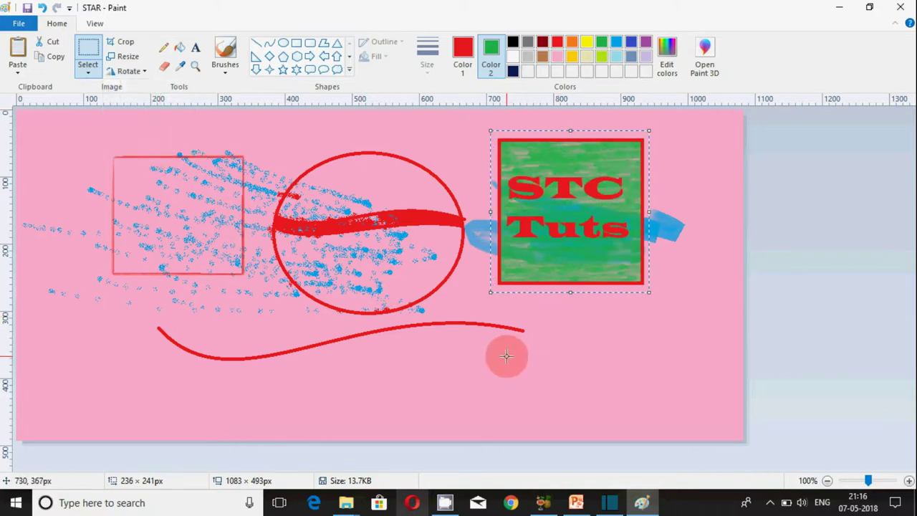
Select the whole picture and delete its contents, leaving Color 2 green across the canvas.
key(ctrl+a)
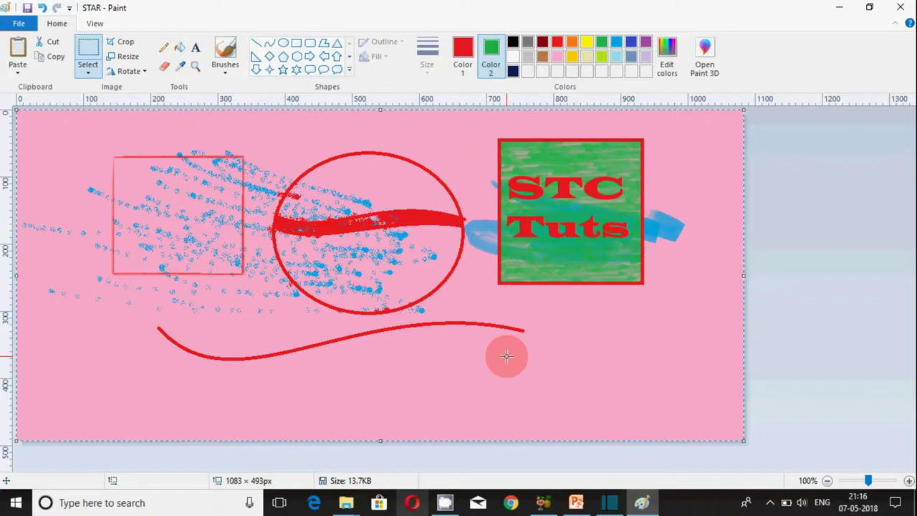
key(Delete)
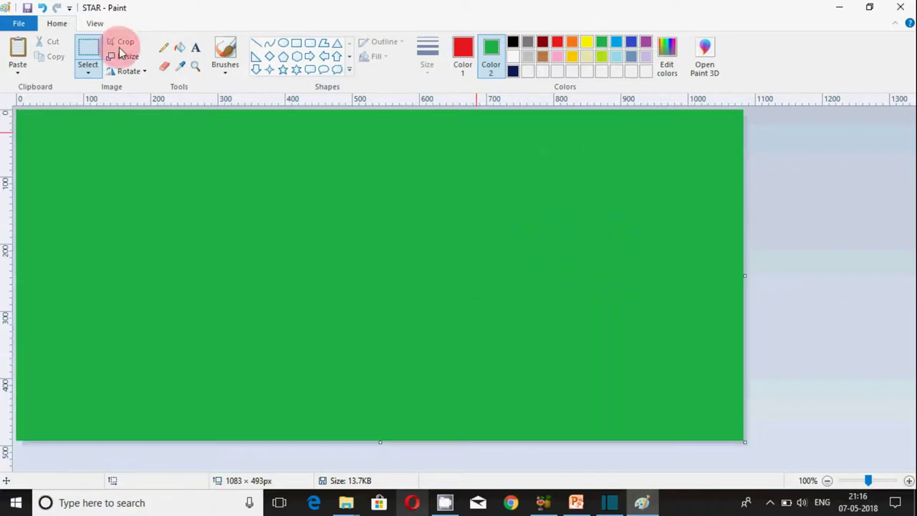
Insert the "my cartoon" picture from the YTUBE VIDEO folder on drive D: and move it away from the canvas corner to the upper middle area.
click(19, 71)
click(37, 107)
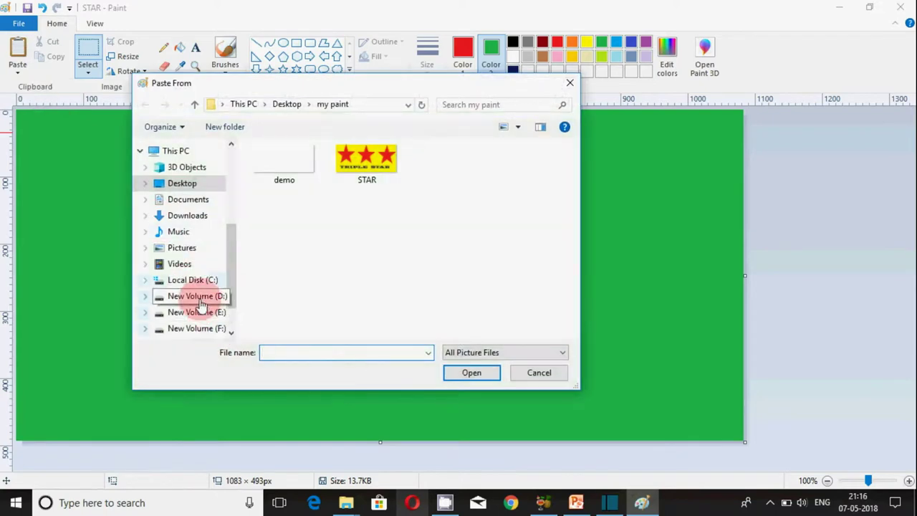
click(179, 295)
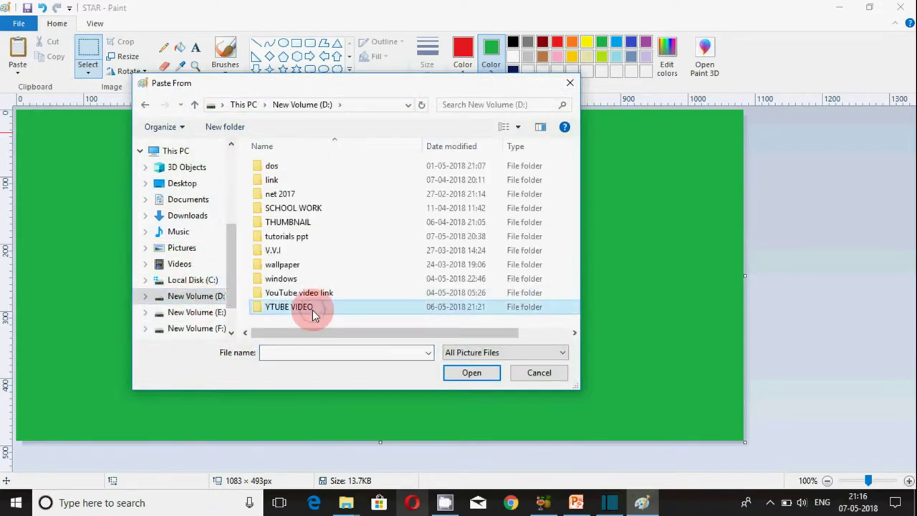
double_click(312, 308)
click(515, 180)
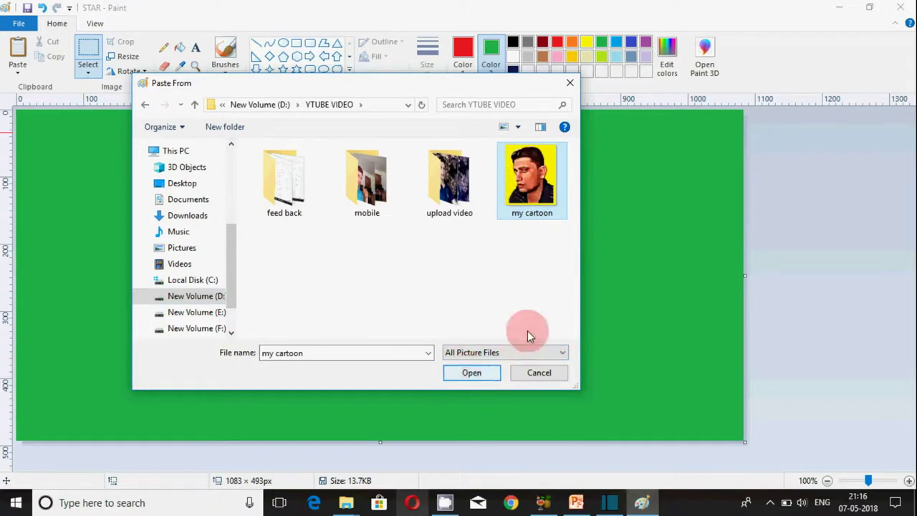
click(473, 372)
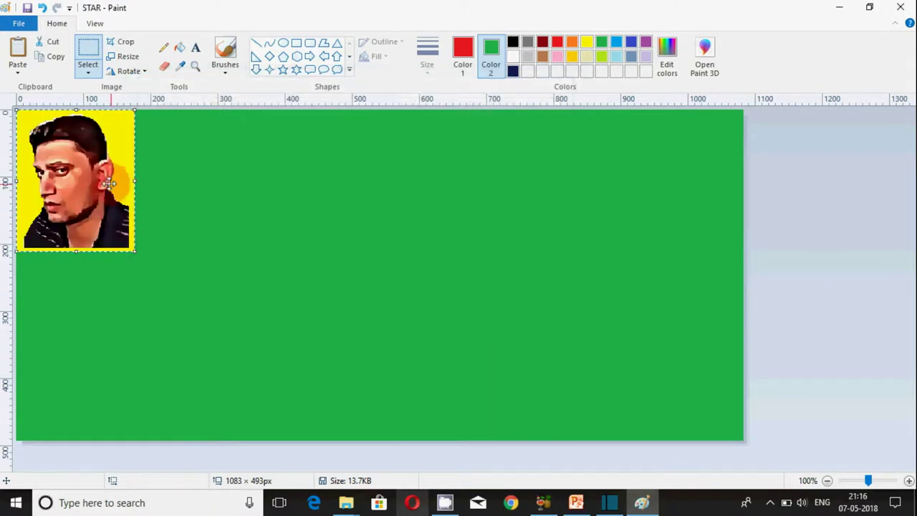
drag(97, 181, 328, 232)
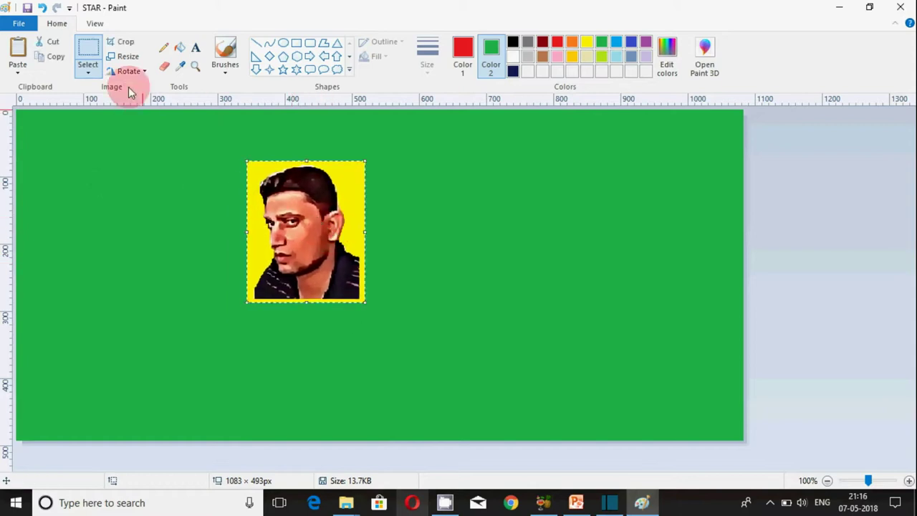
Fill the portrait's yellow background with red, and refill it with green as Color 1 to match the canvas.
click(183, 54)
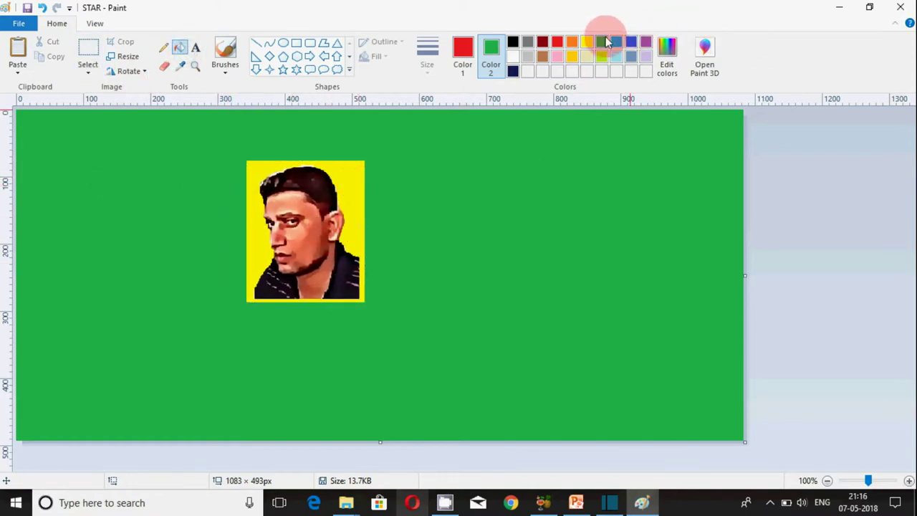
click(355, 180)
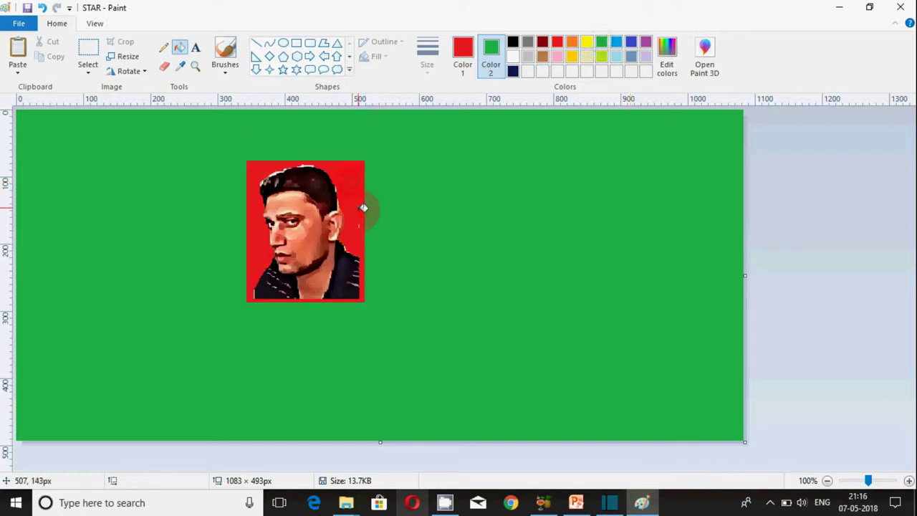
click(462, 54)
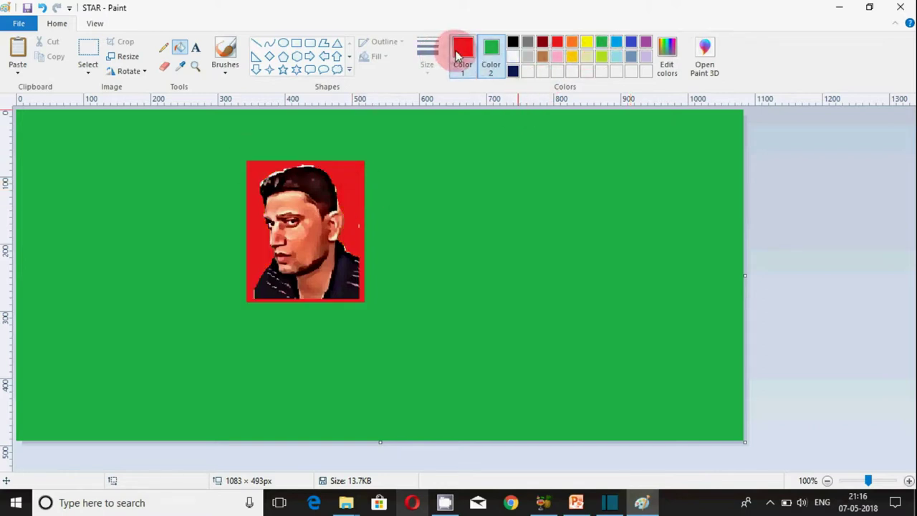
click(351, 187)
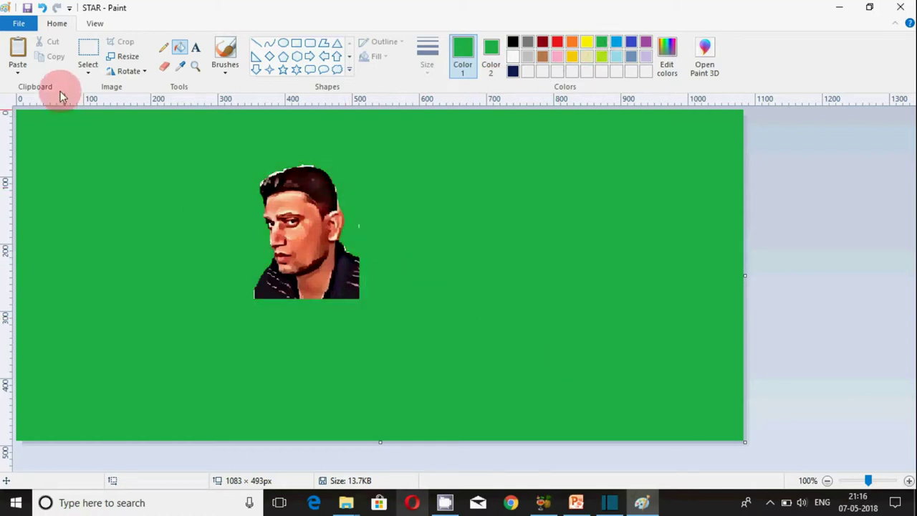
Select an area of about 176 × 207 px around the portrait, move it toward the canvas's left side and flip it horizontally.
click(87, 48)
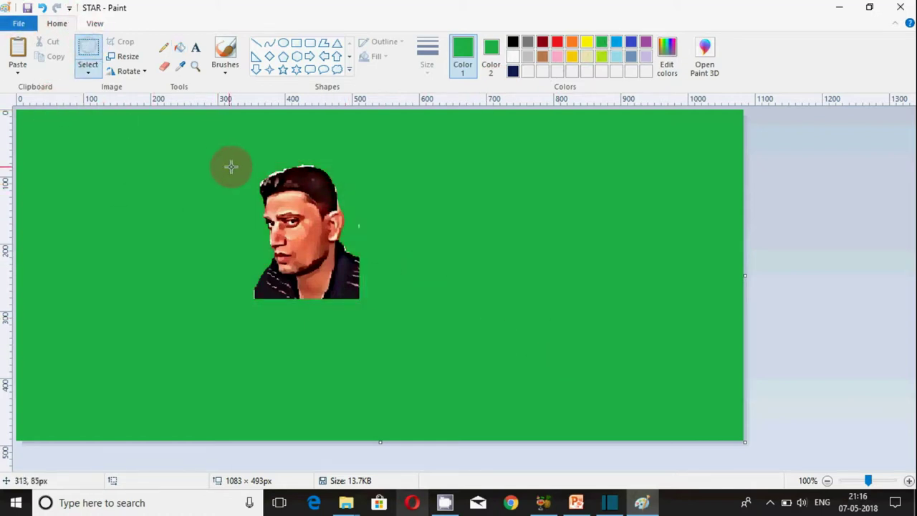
drag(243, 164, 351, 312)
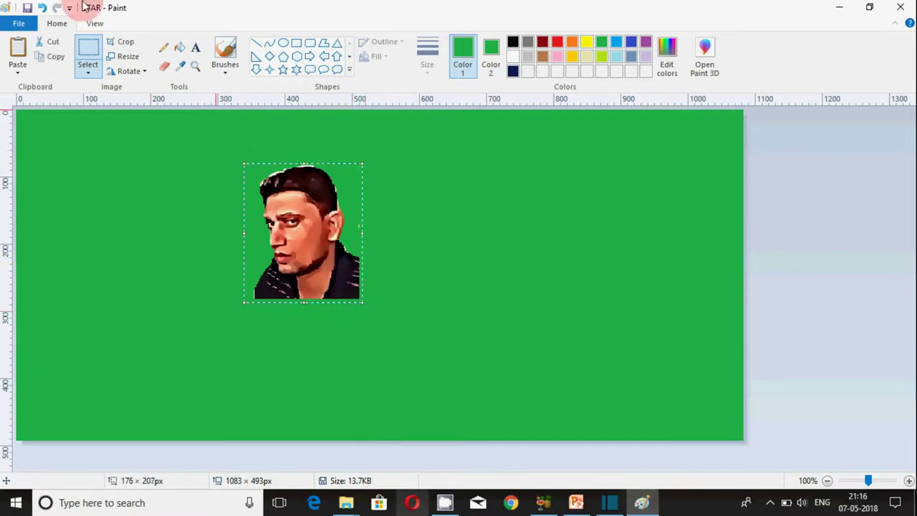
drag(298, 249, 186, 267)
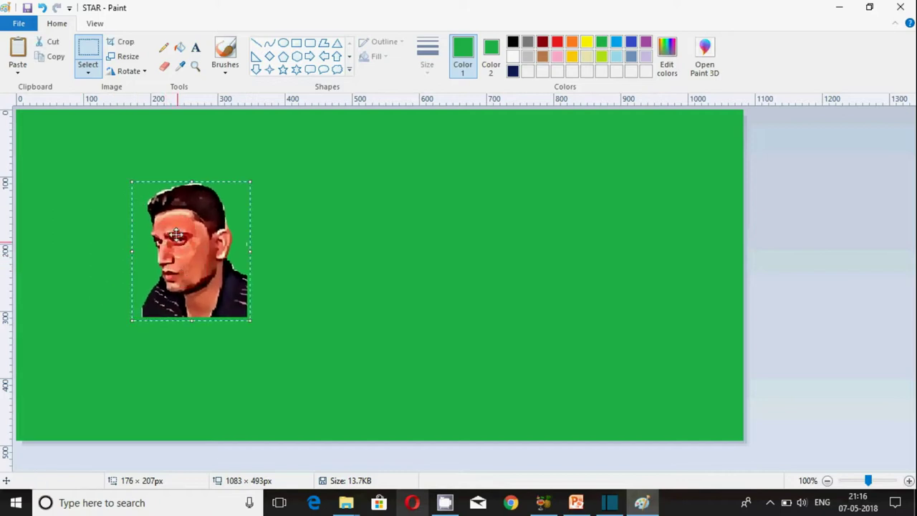
click(126, 71)
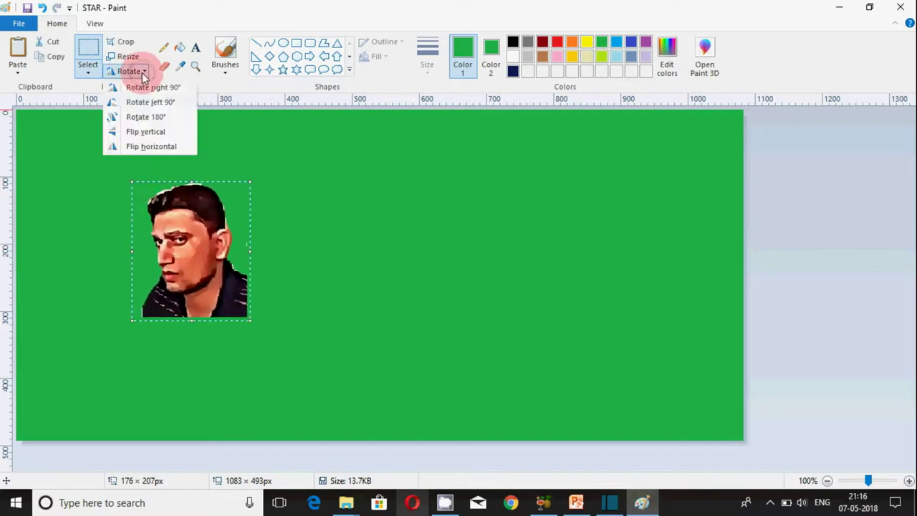
click(162, 149)
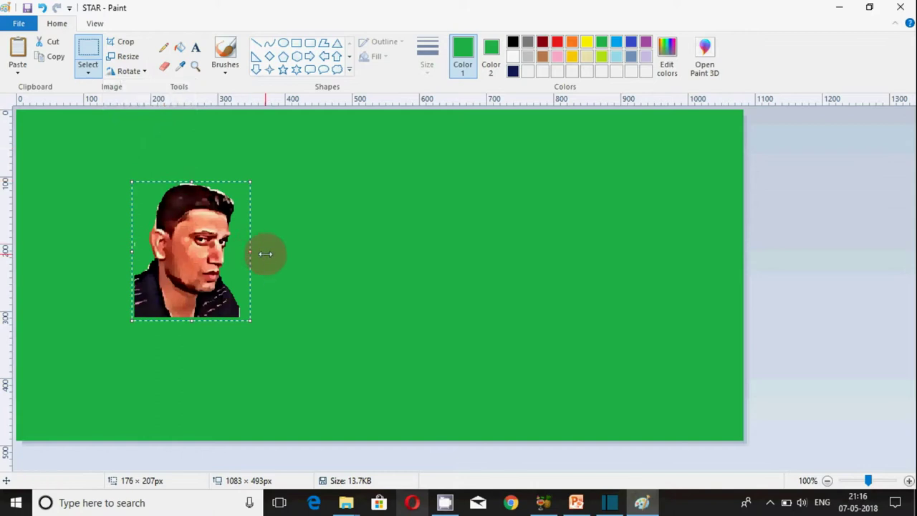
Paste a copy of the flipped portrait, flip the copy horizontally and place it beside the first so the two face each other.
key(ctrl+v)
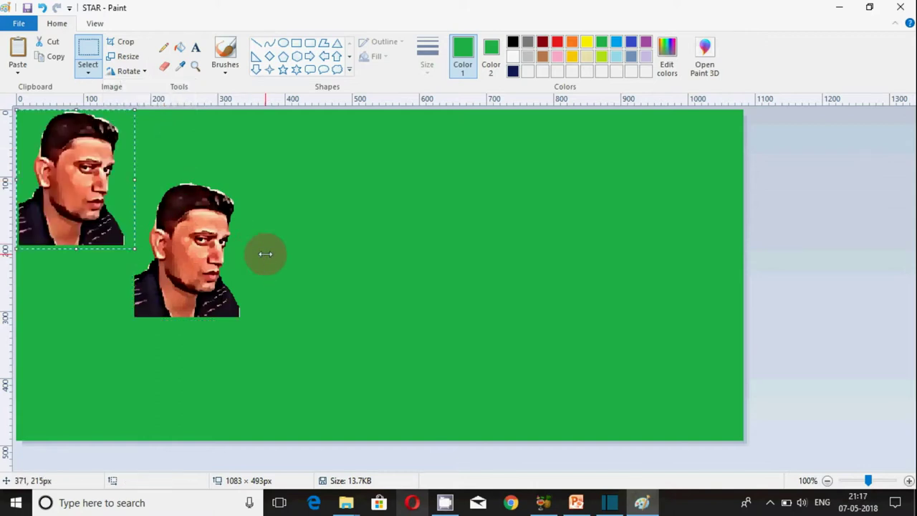
drag(68, 180, 344, 258)
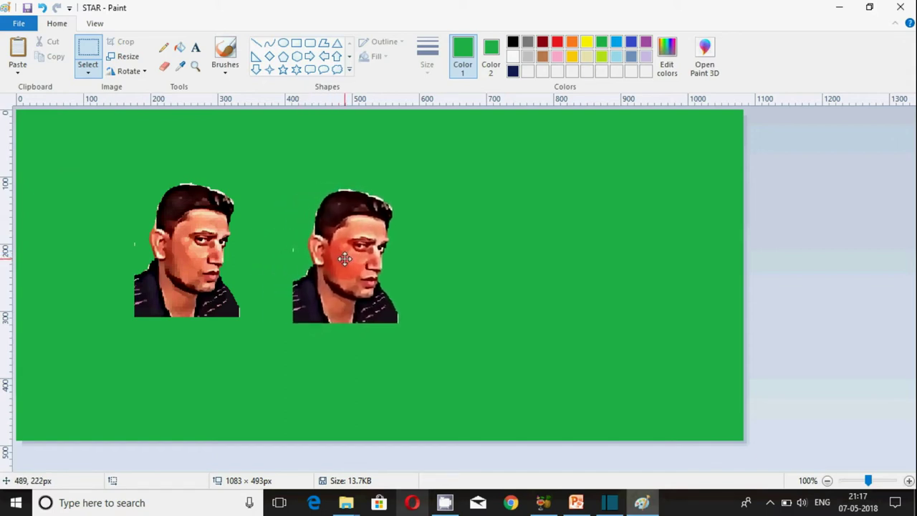
click(145, 73)
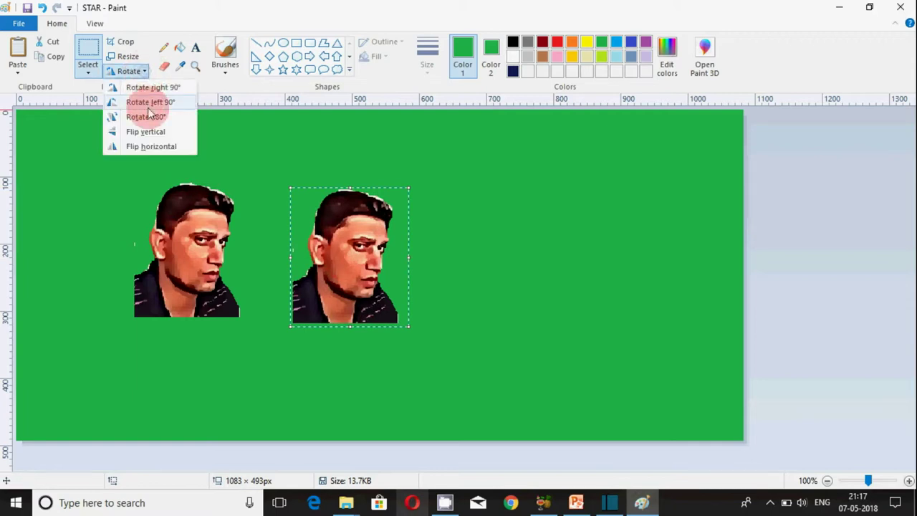
click(167, 145)
drag(352, 273, 309, 264)
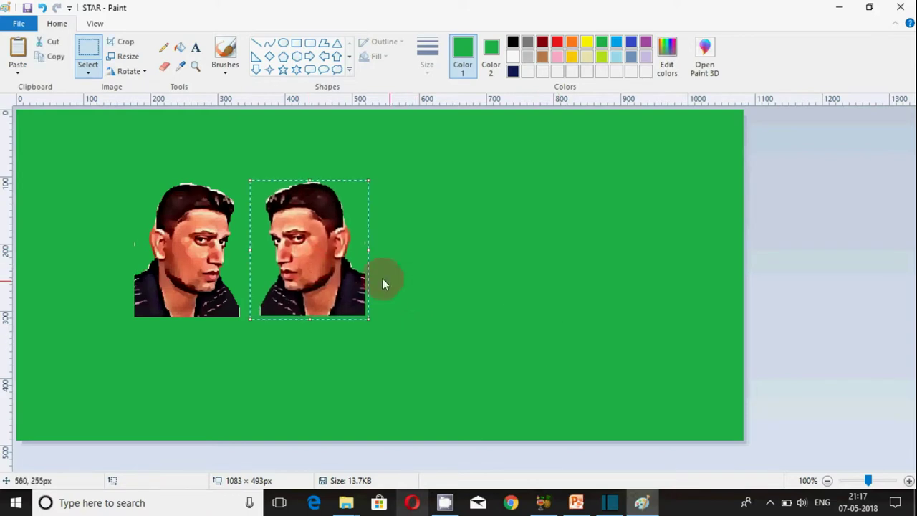
drag(323, 266, 323, 270)
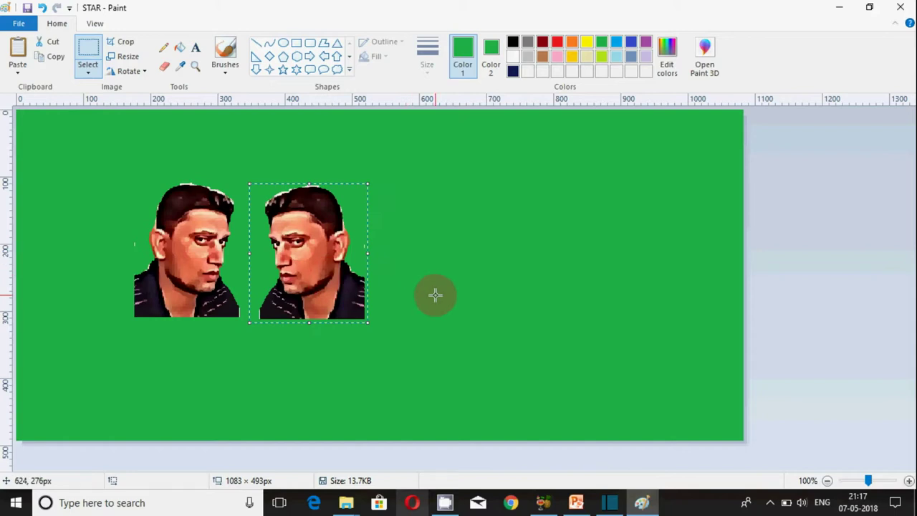
Paste another portrait copy, place it below and between the two faces, and rotate it left 90°.
key(ctrl+v)
drag(45, 166, 223, 342)
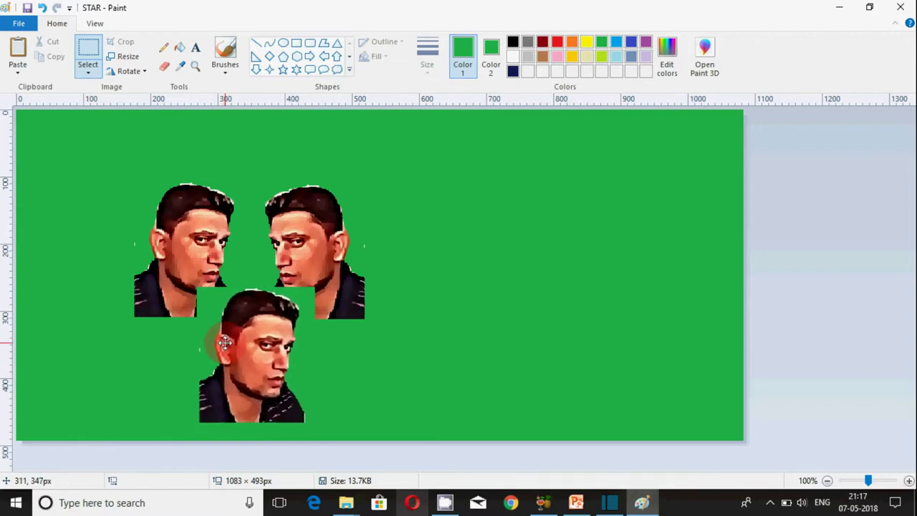
click(148, 72)
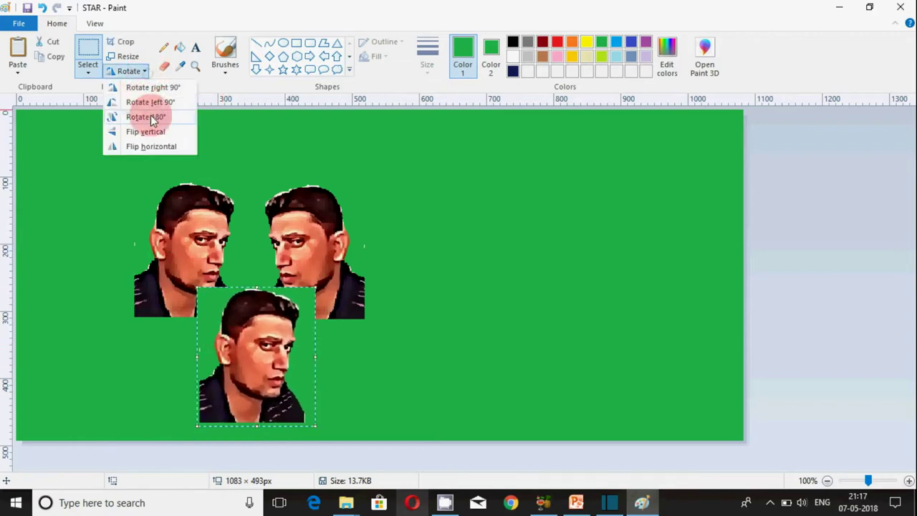
click(172, 100)
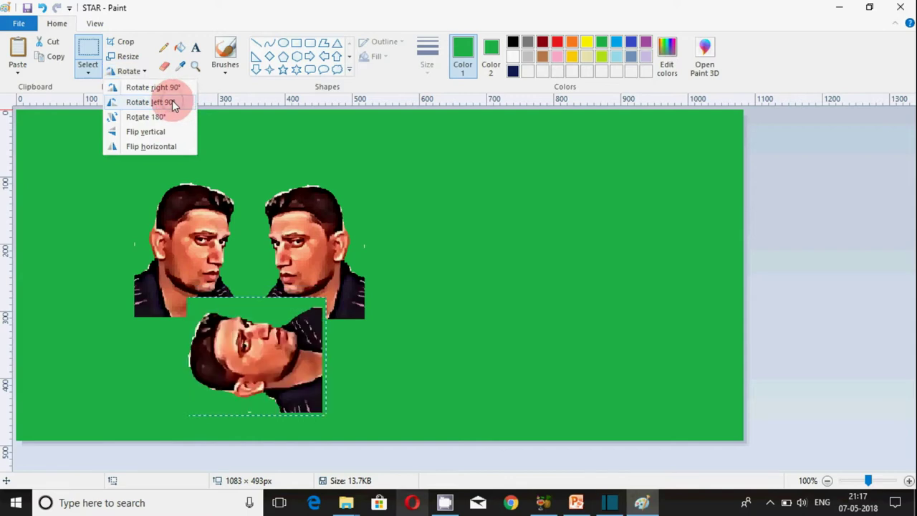
Move the sideways portrait fully below the facing pair, and paste another copy, rotated right 90°, above the pair at the canvas's upper edge.
drag(257, 334, 239, 356)
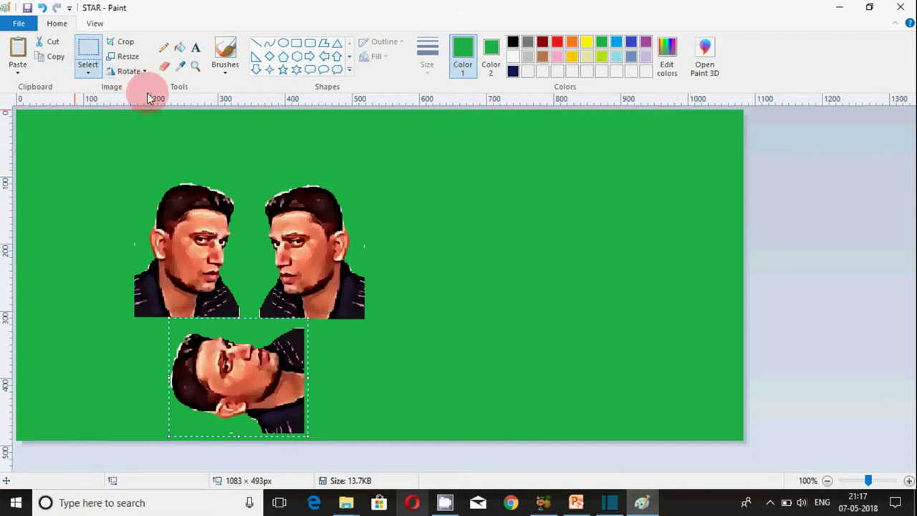
key(ctrl+v)
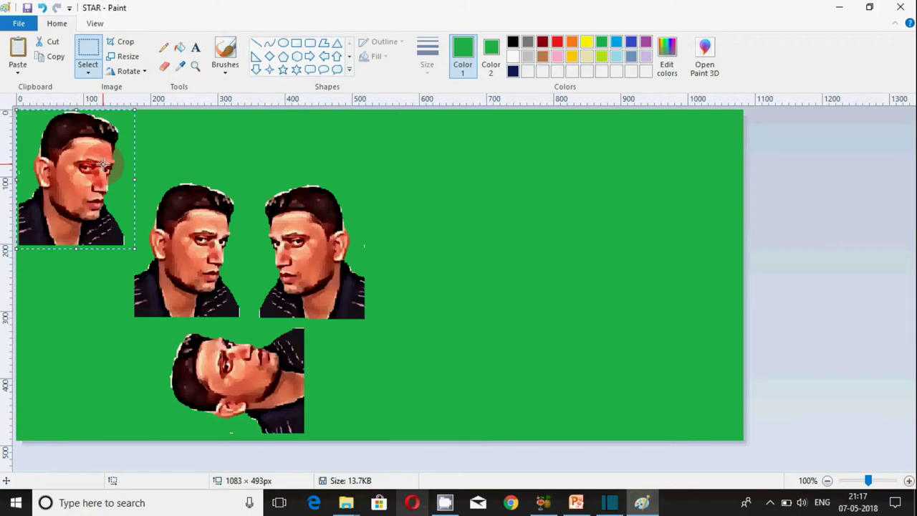
drag(104, 165, 228, 167)
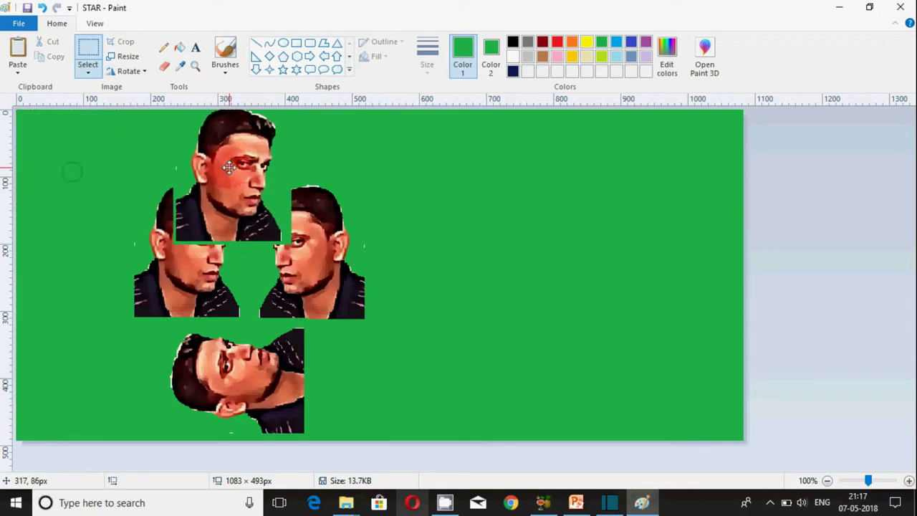
click(129, 71)
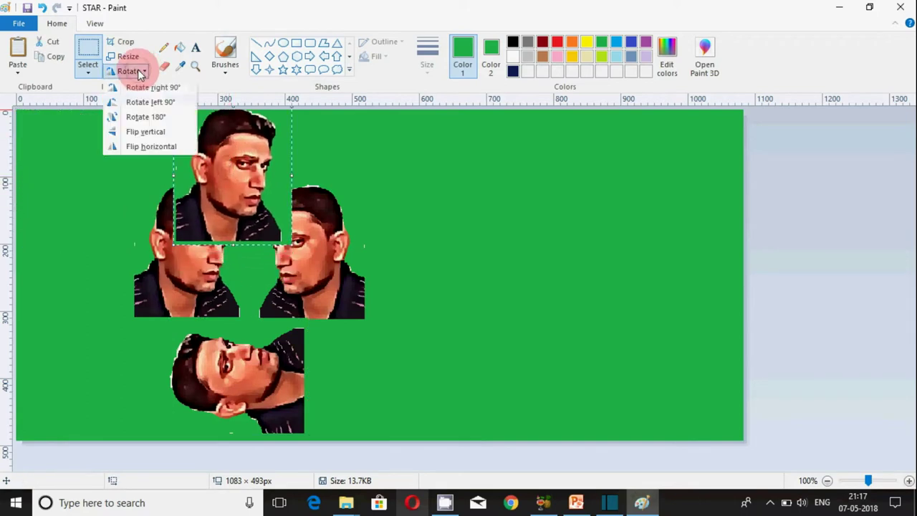
click(175, 87)
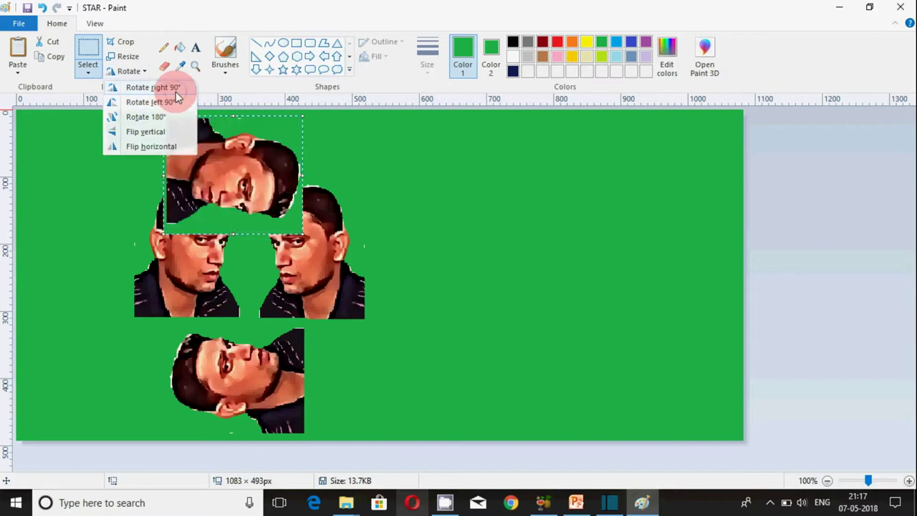
drag(228, 149, 258, 105)
click(594, 256)
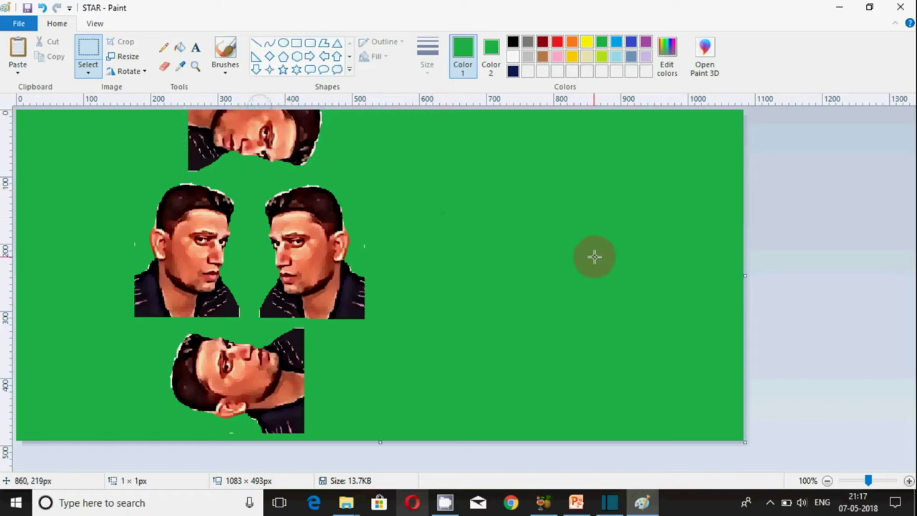